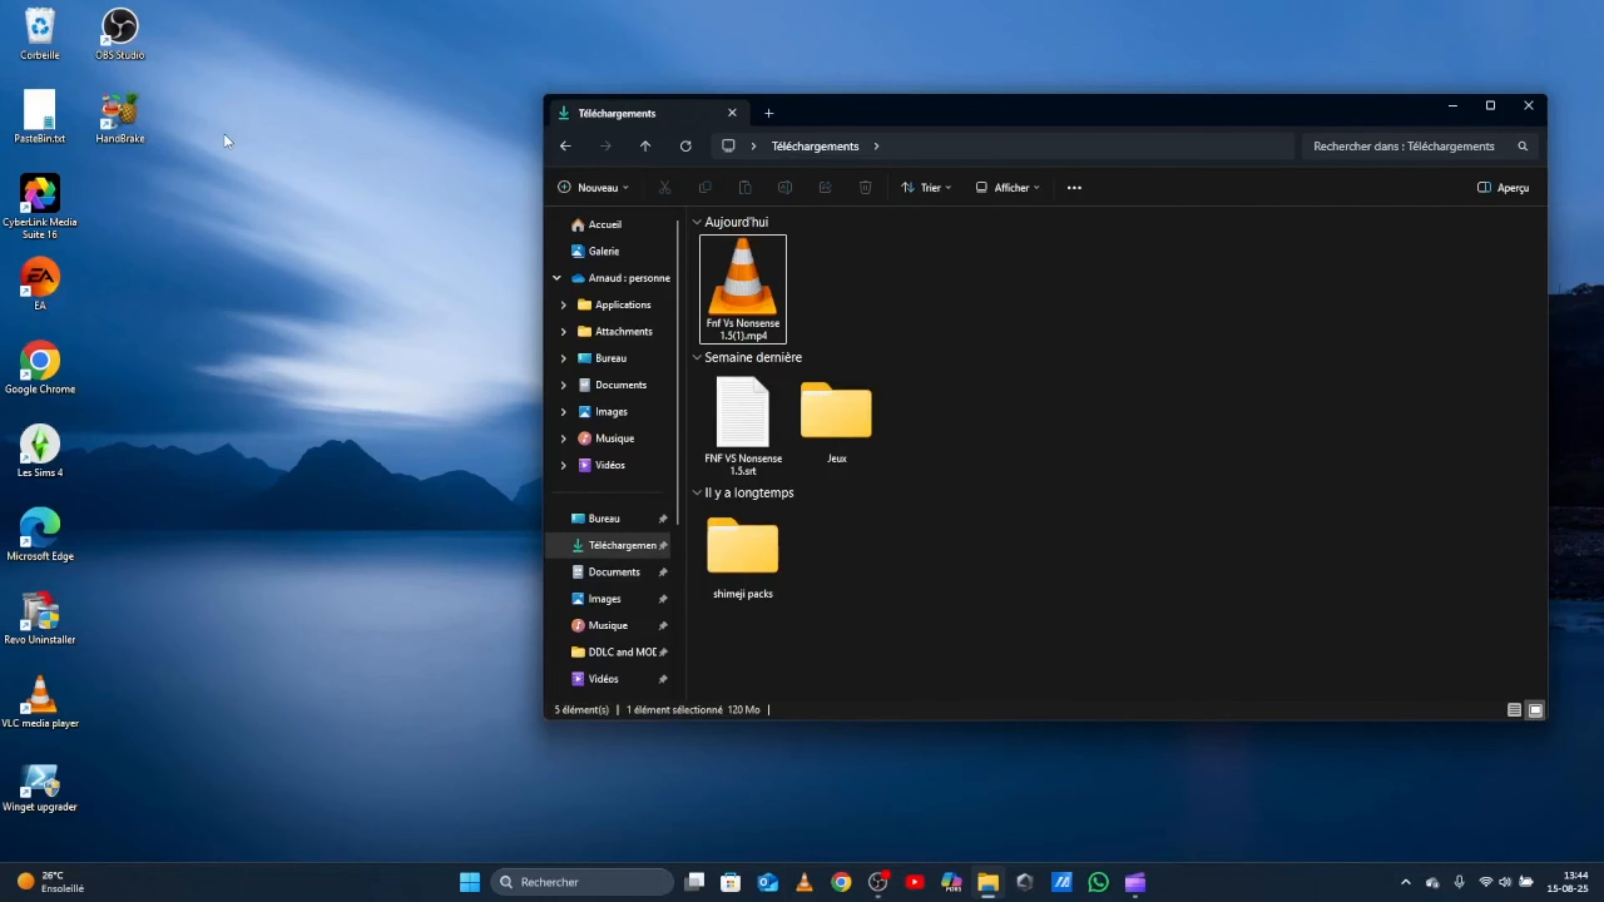
Step: Launch HandBrake and load Fnf Vs Nonsense 1.5(1).mp4 from the Téléchargements folder as the source video
click(123, 120)
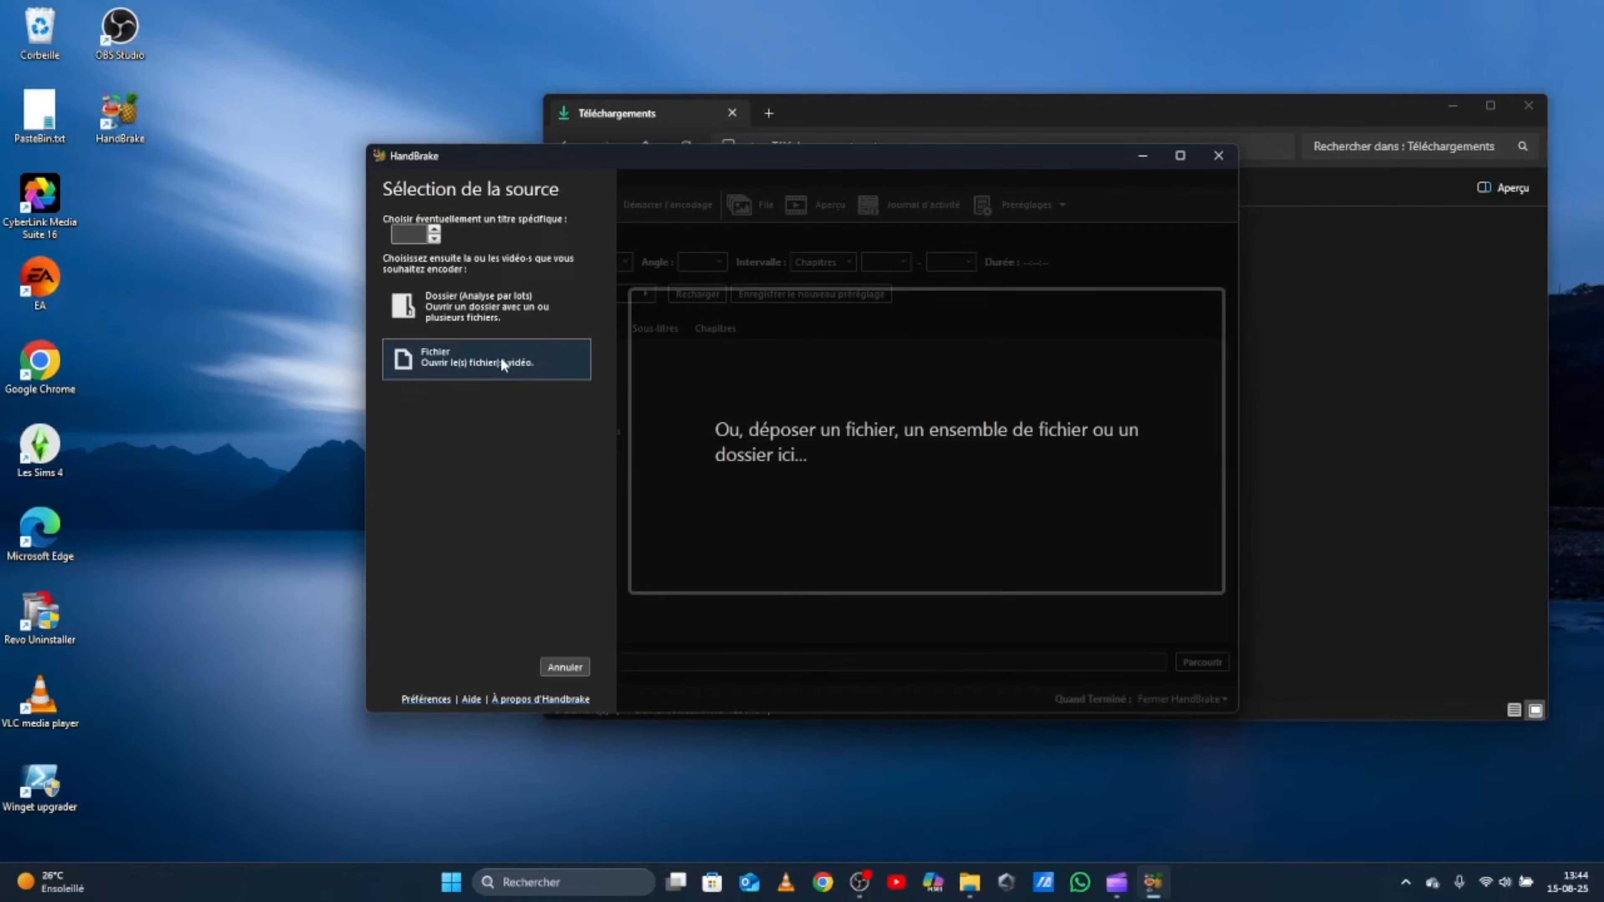
click(1387, 410)
click(729, 300)
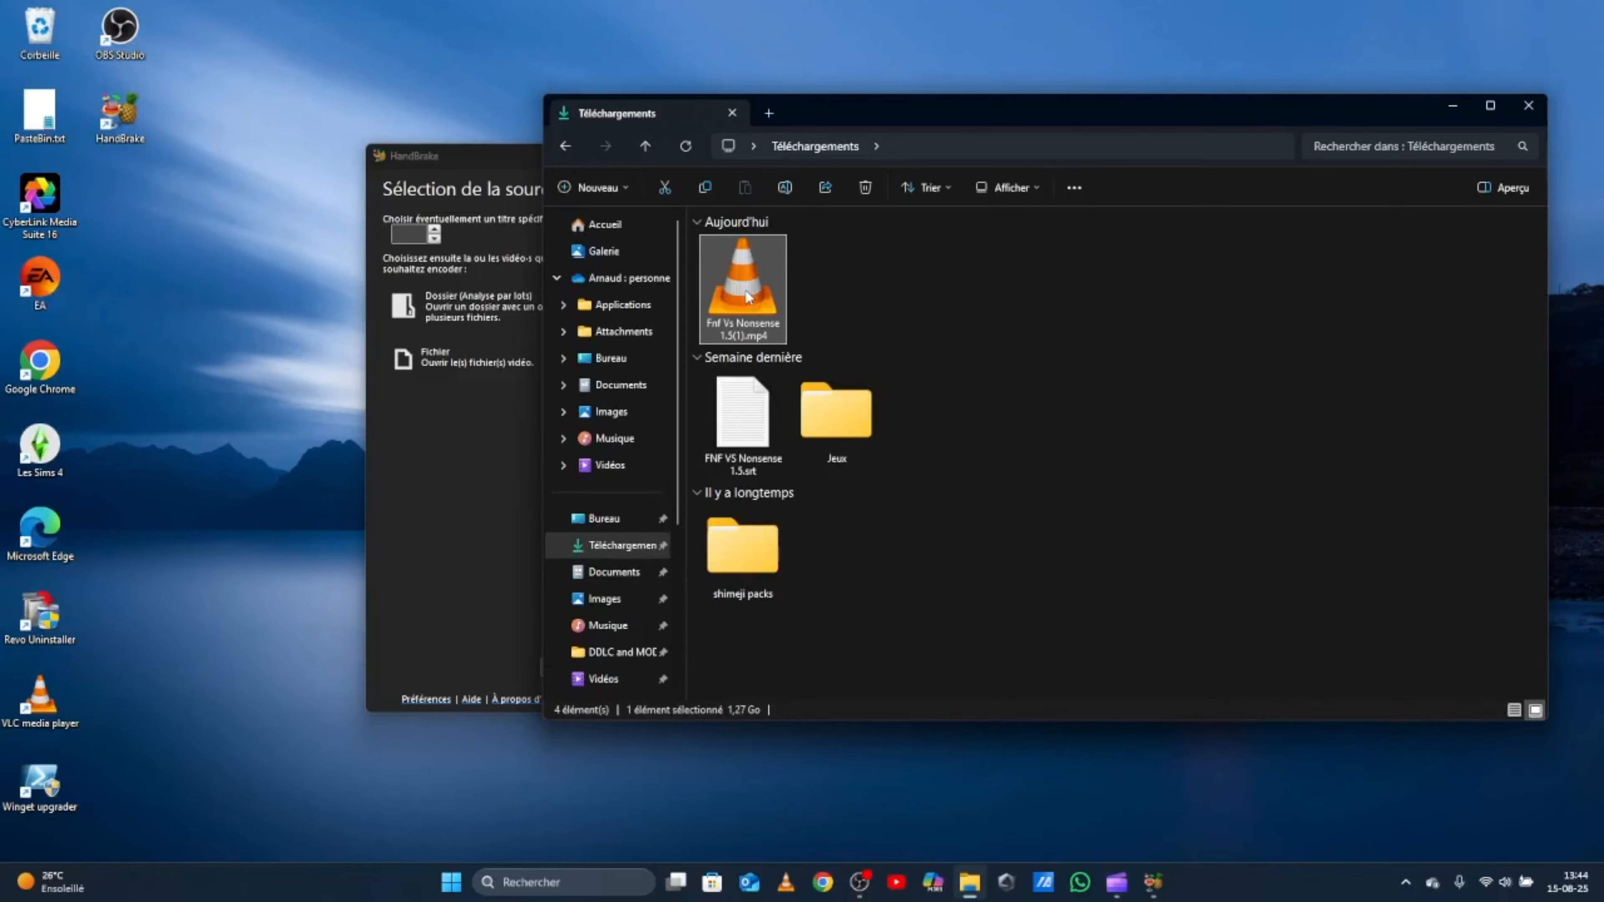
drag(749, 298, 473, 502)
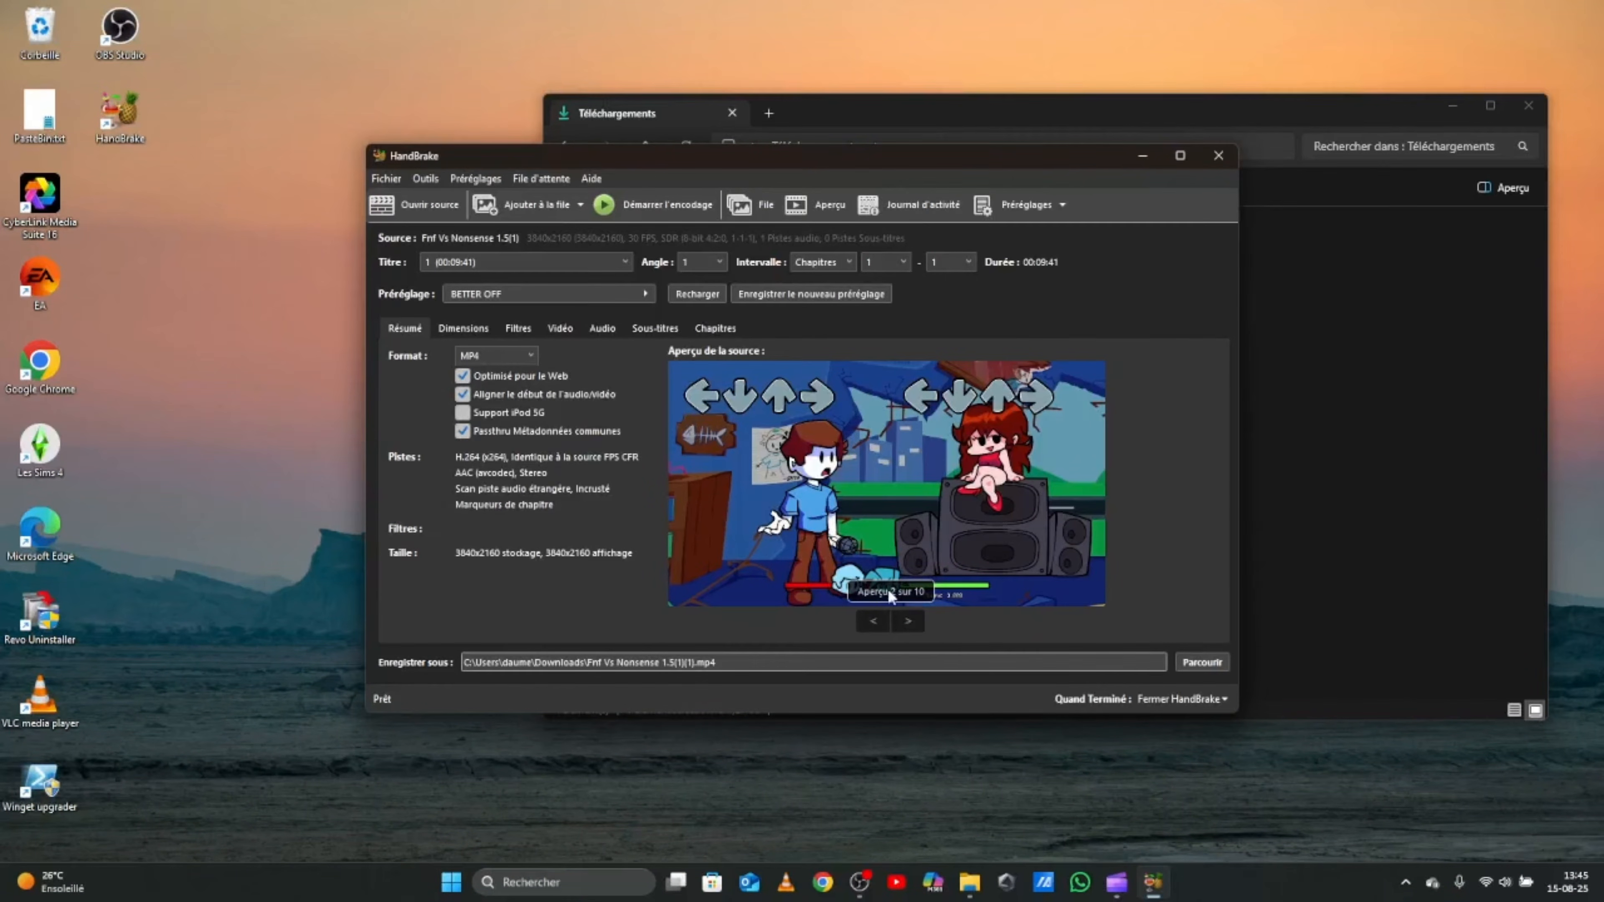
Step: View the source's first preview image and look through the available General and Web encoding presets, leaving the preset as is
click(873, 622)
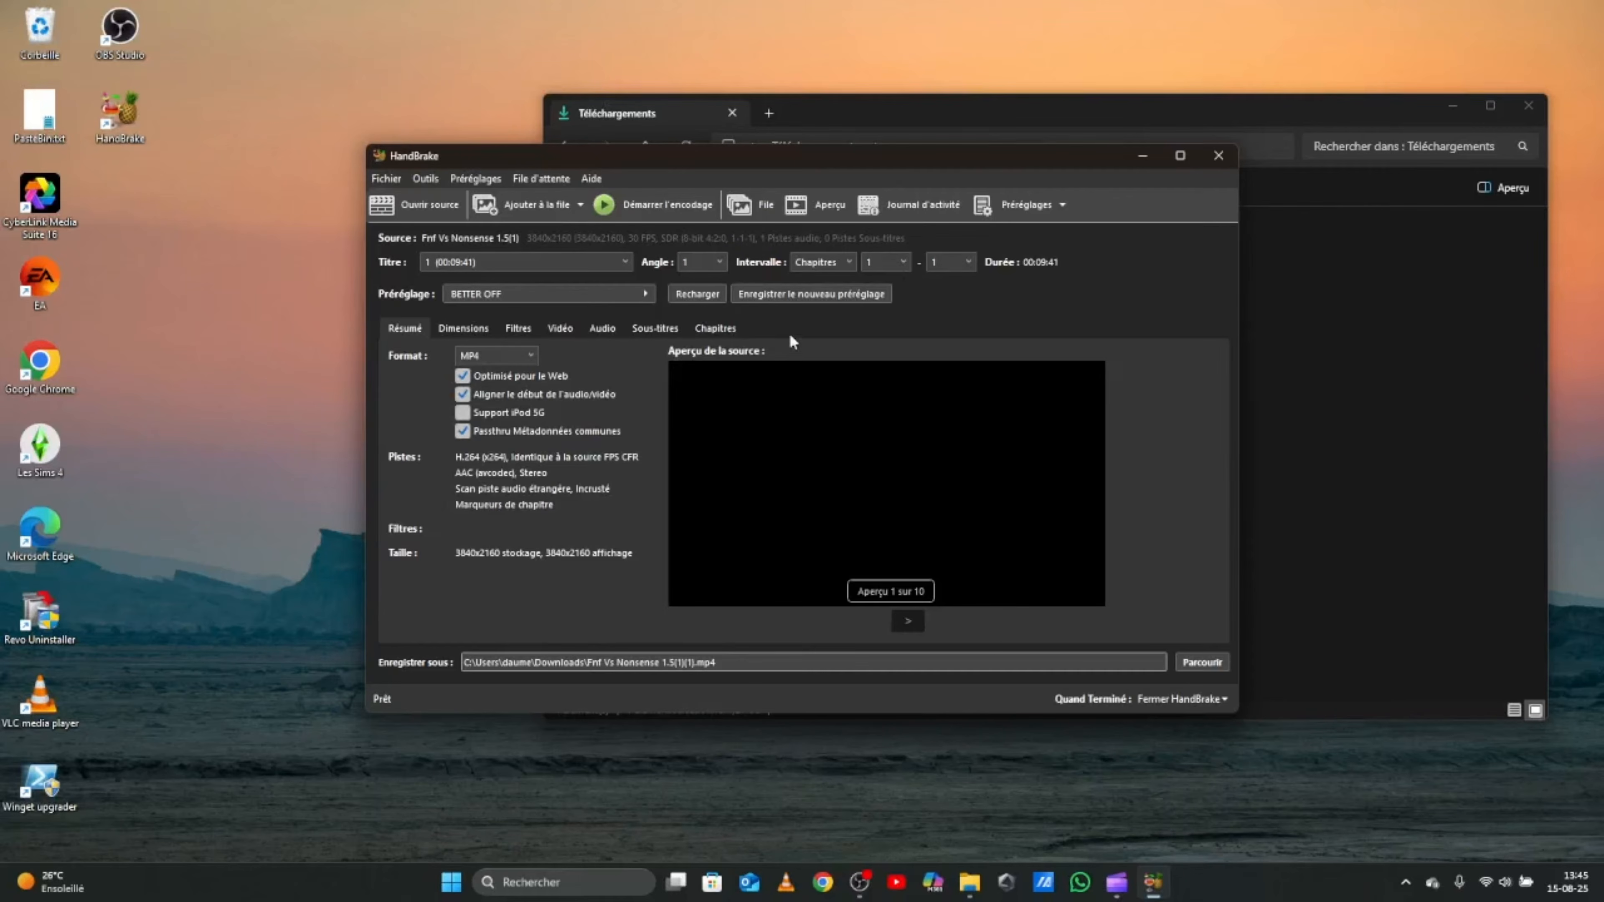
click(514, 297)
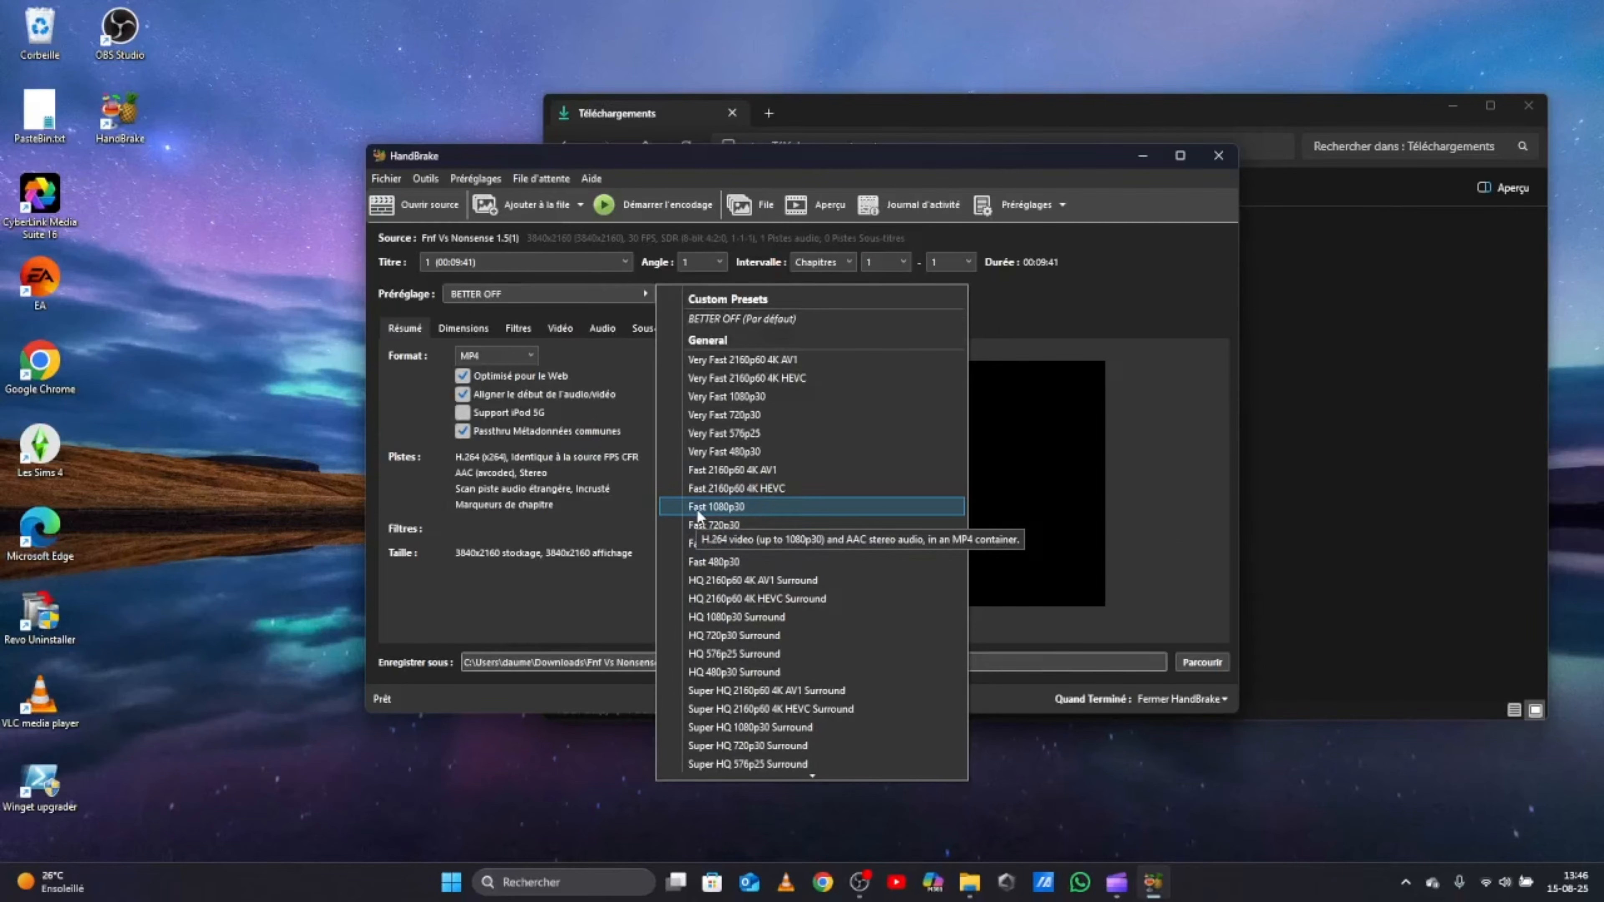
scroll(697, 509, down, 1)
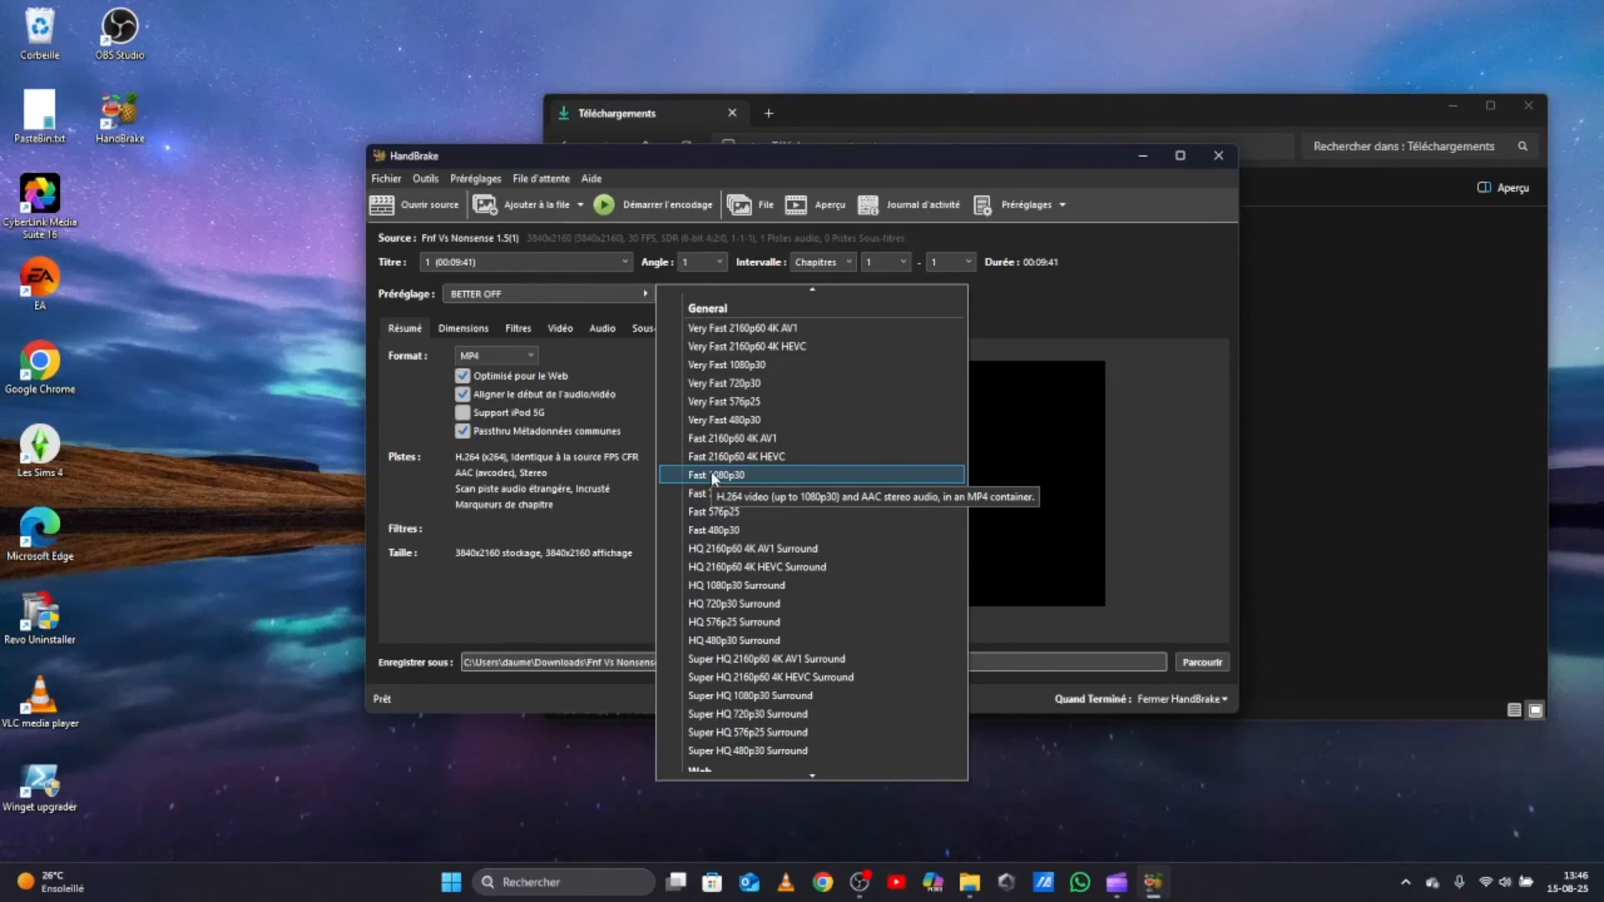
scroll(711, 471, down, 2)
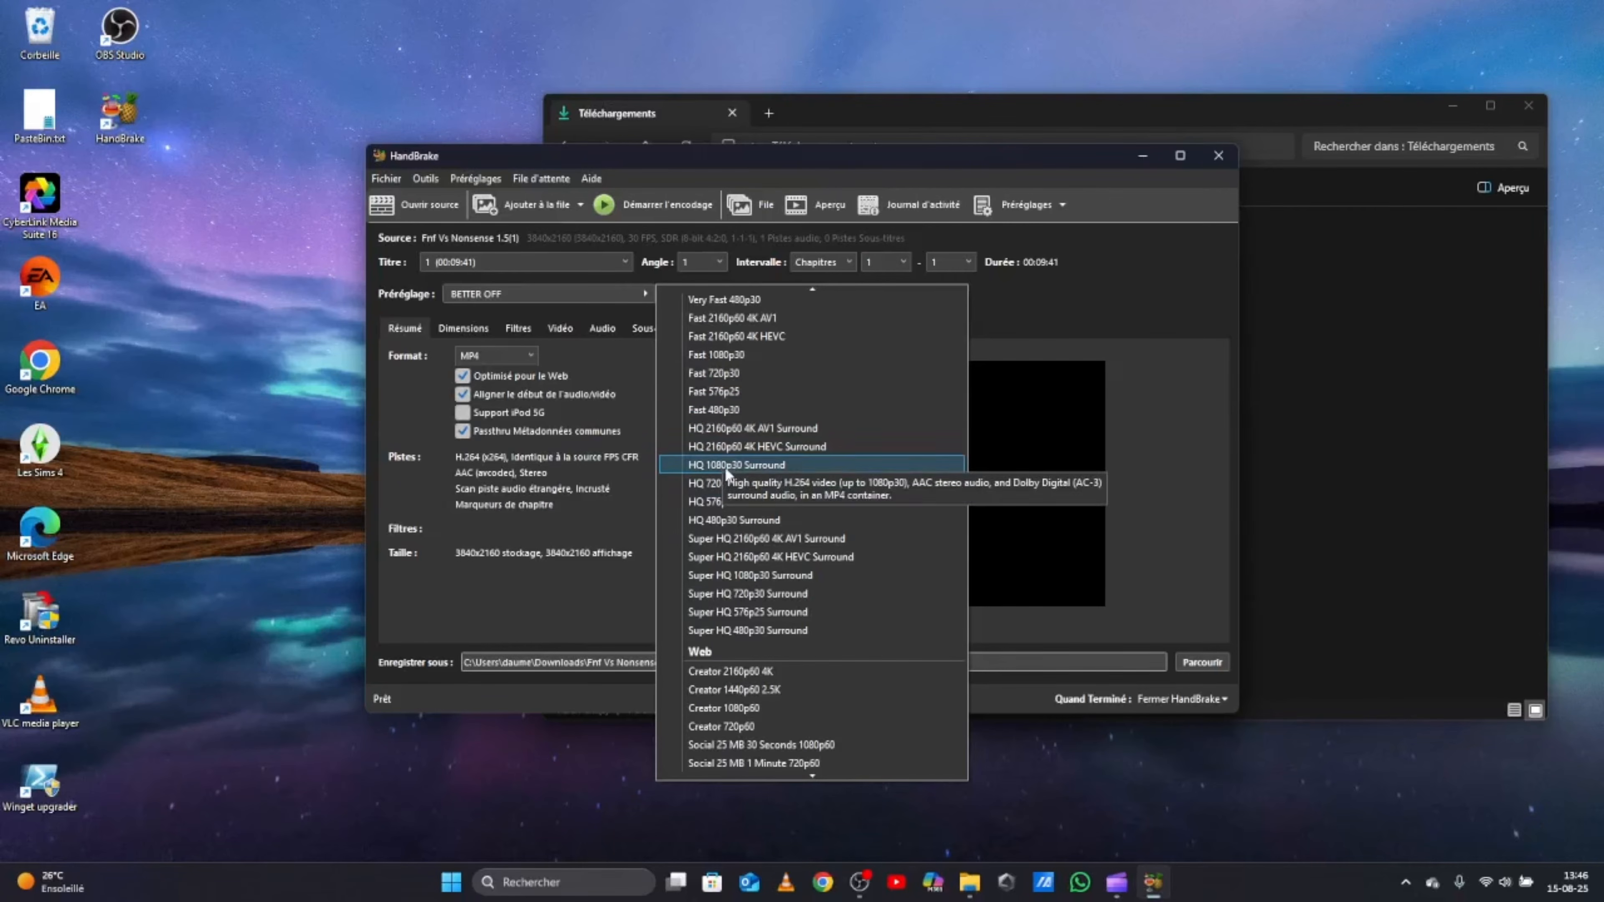
scroll(747, 588, down, 2)
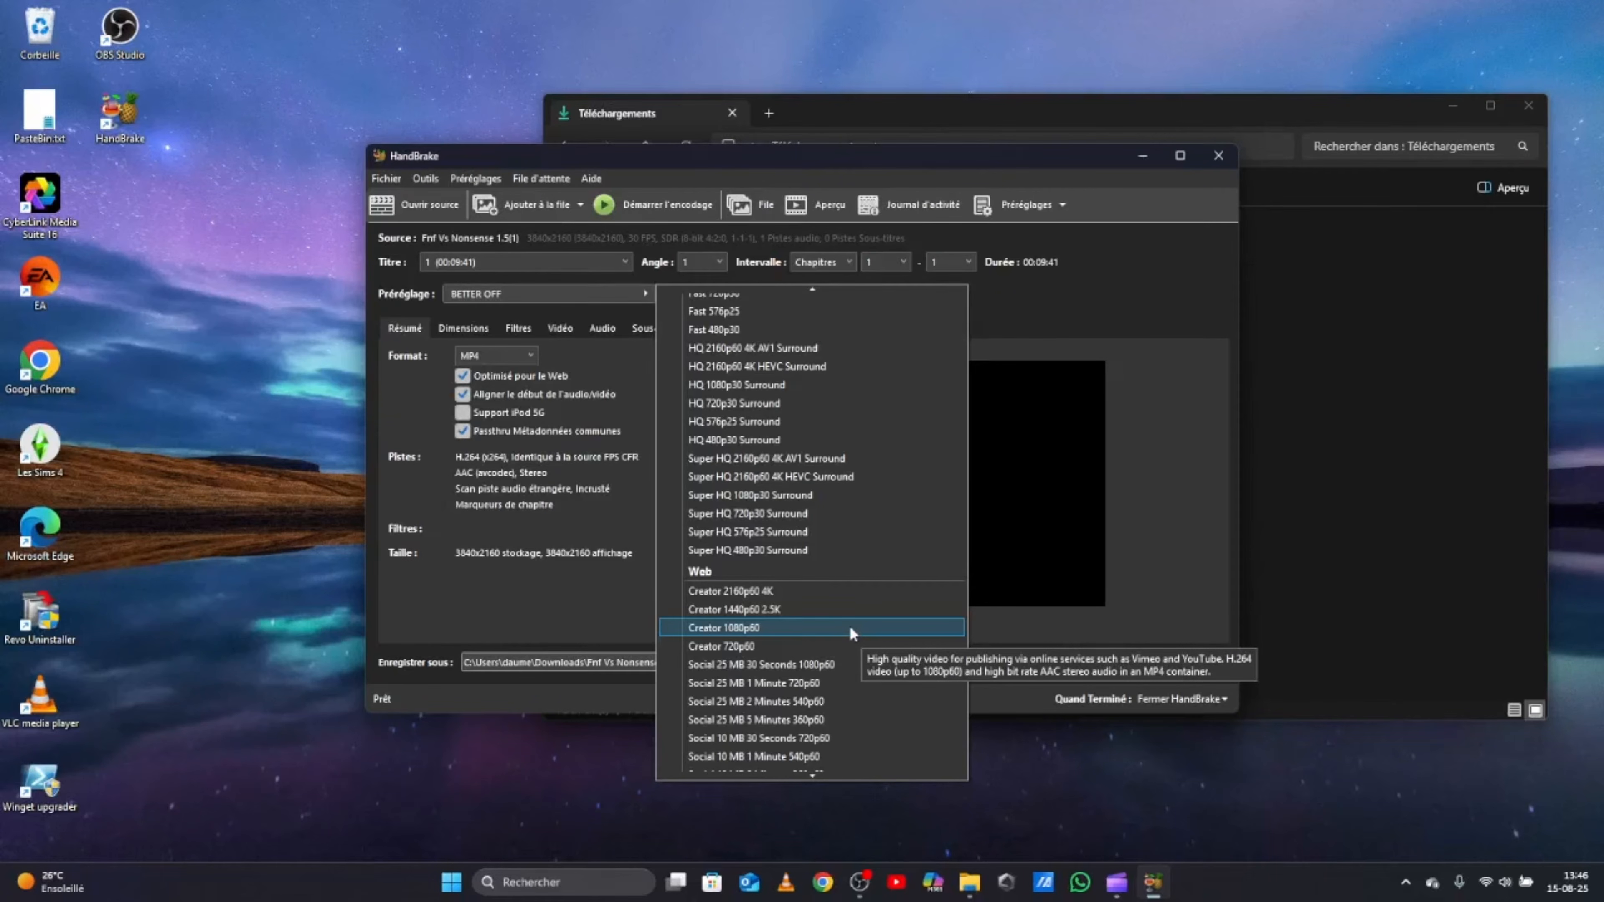
click(1160, 596)
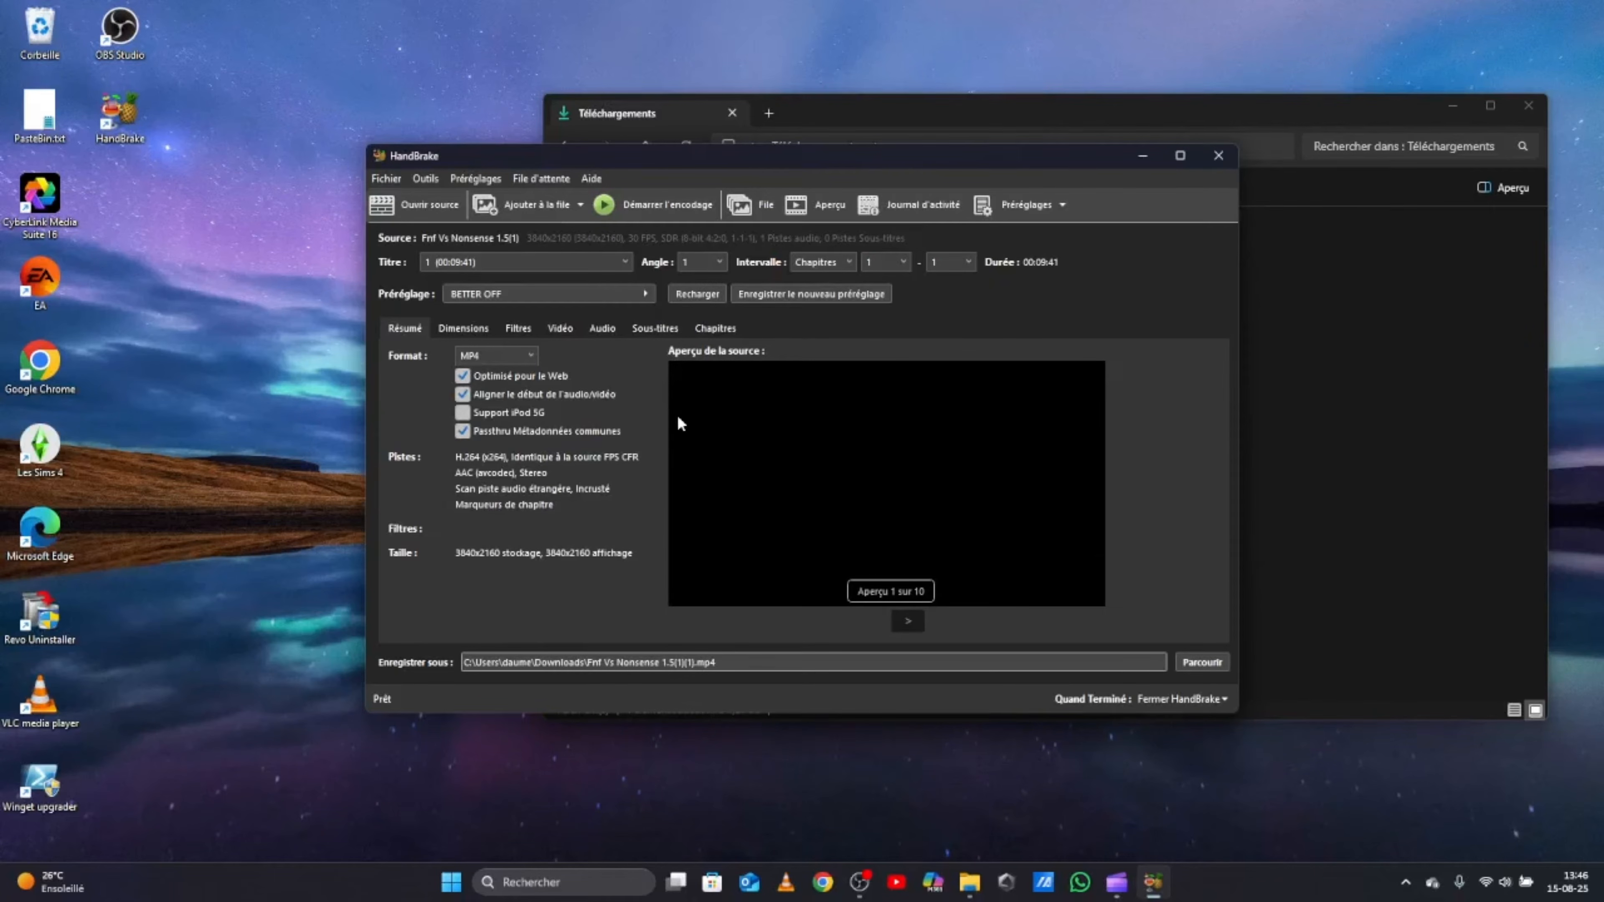
Step: Look through the dimensions, filter, video, audio, subtitle and chapter settings, and view the source's second preview image in the summary
click(449, 331)
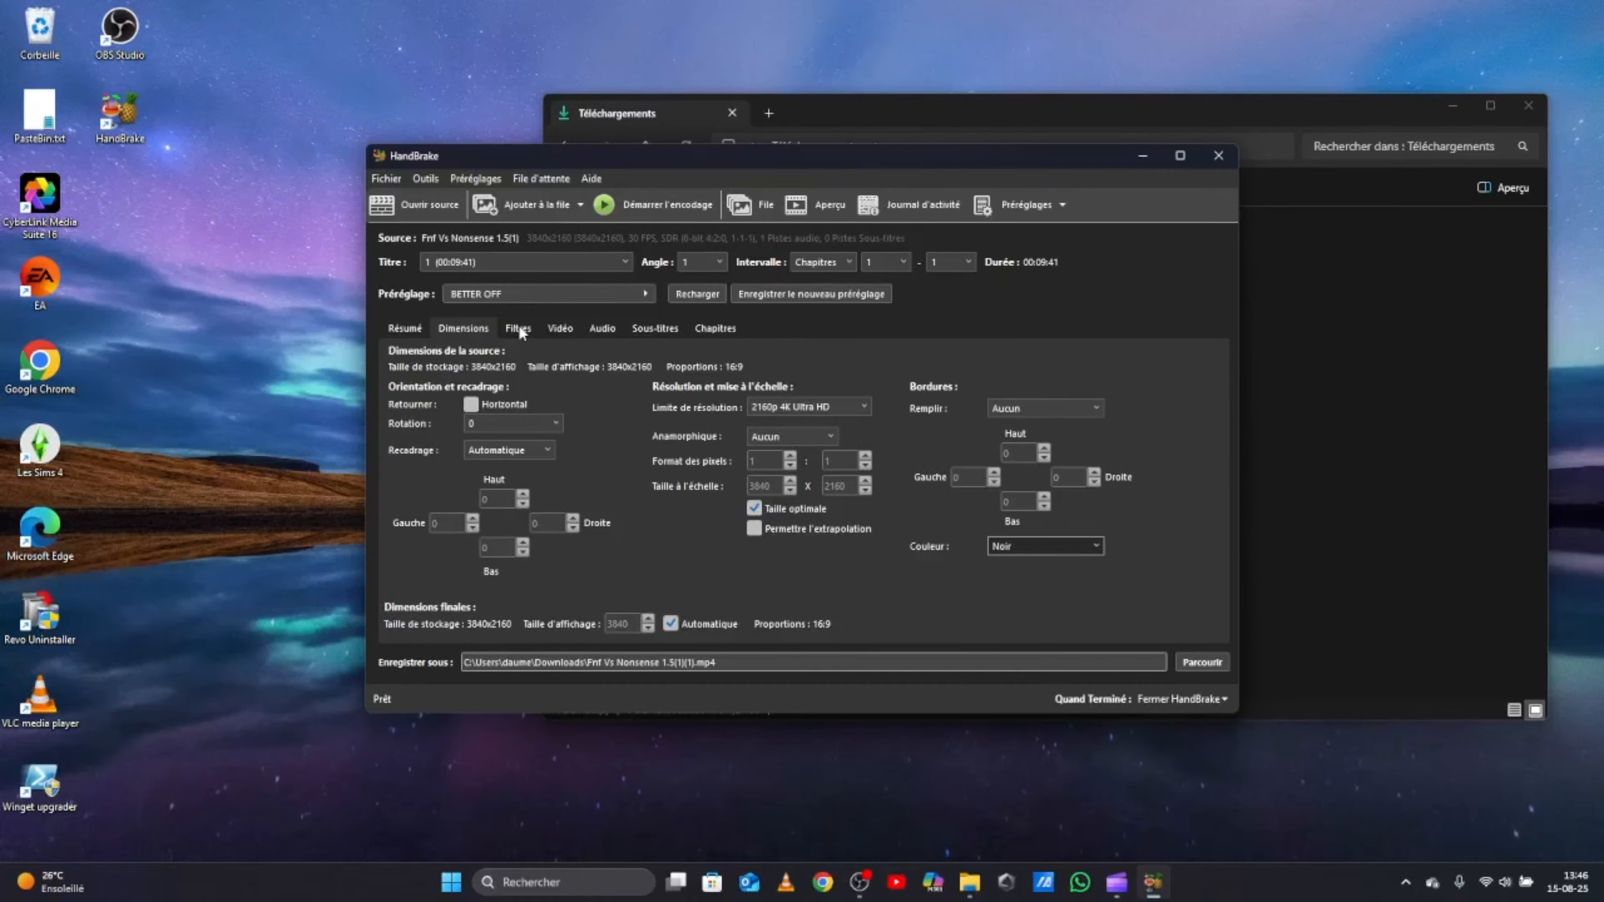
click(519, 329)
click(560, 328)
click(602, 328)
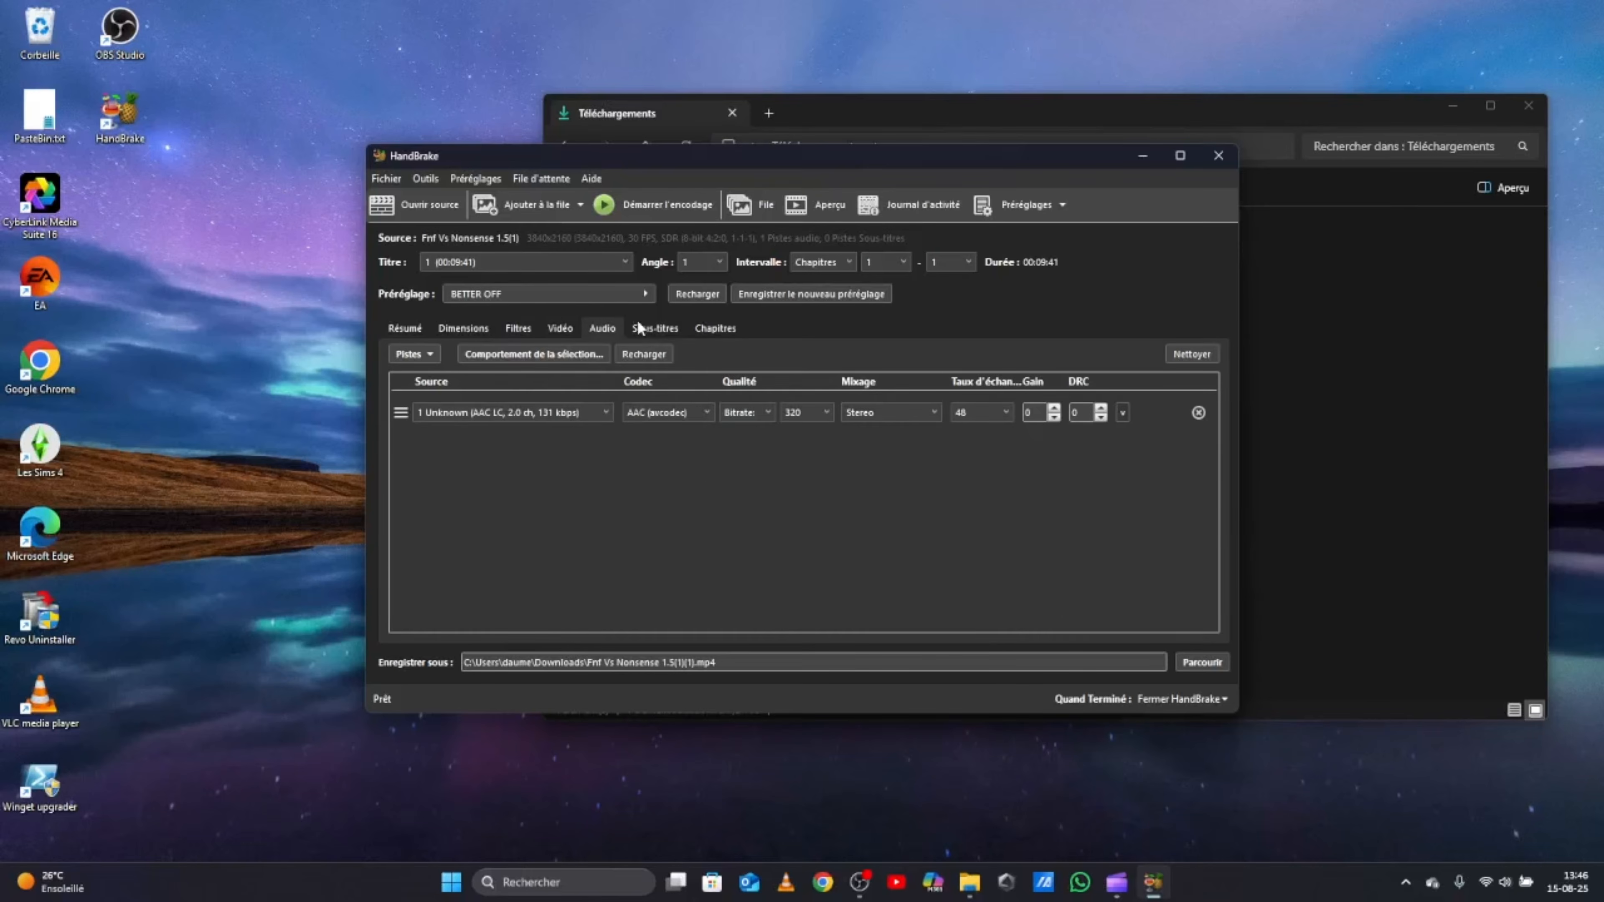
click(657, 328)
click(717, 328)
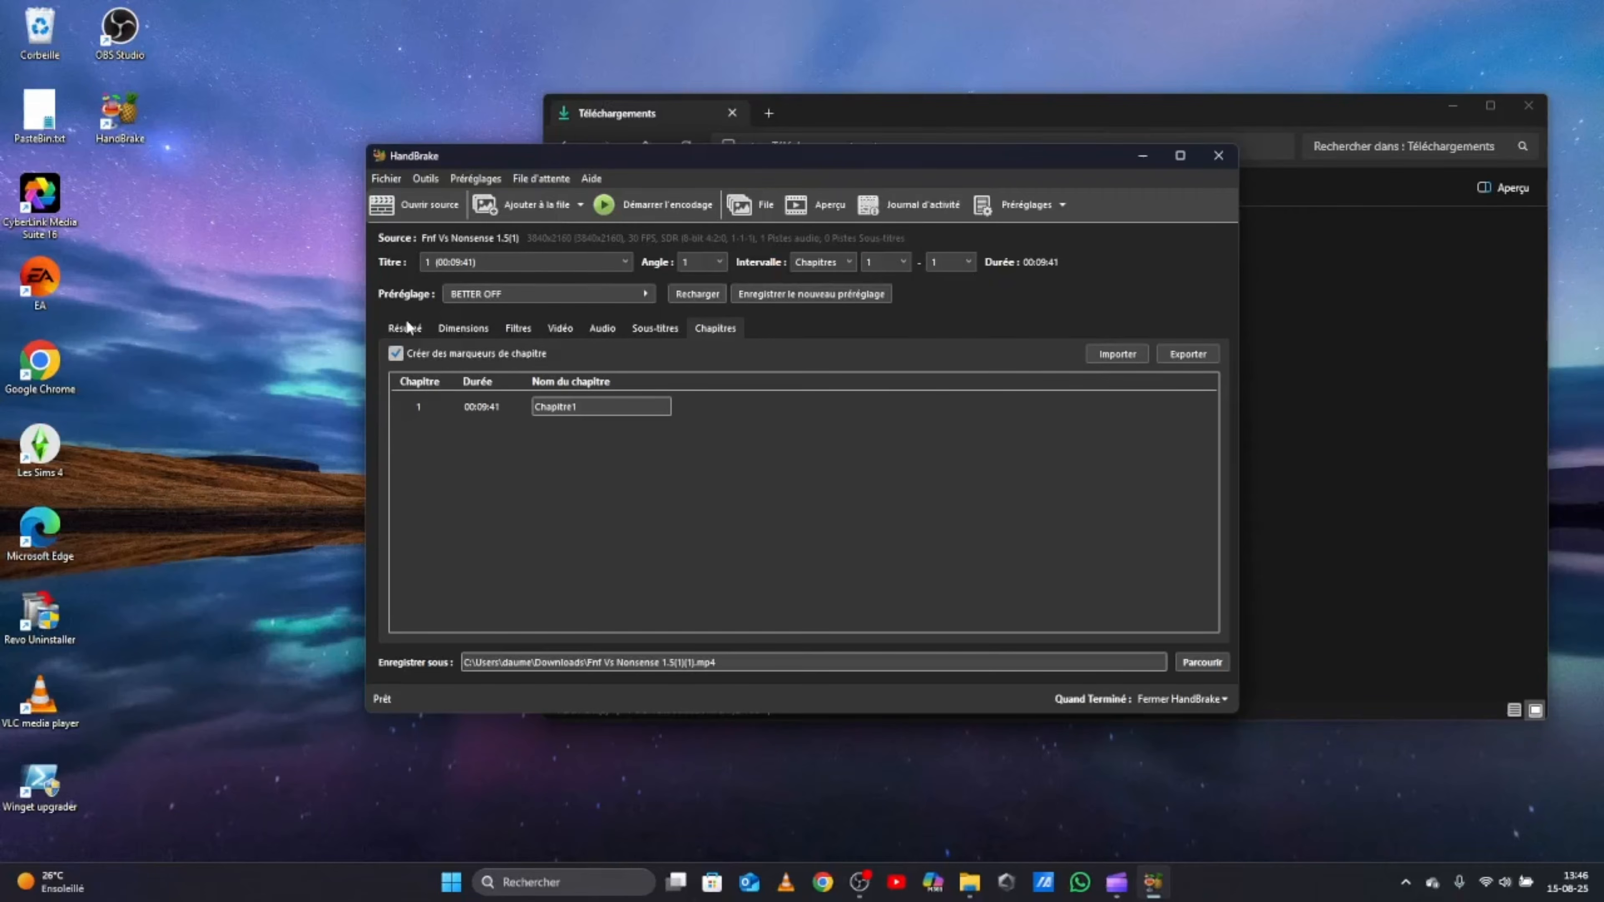
click(422, 330)
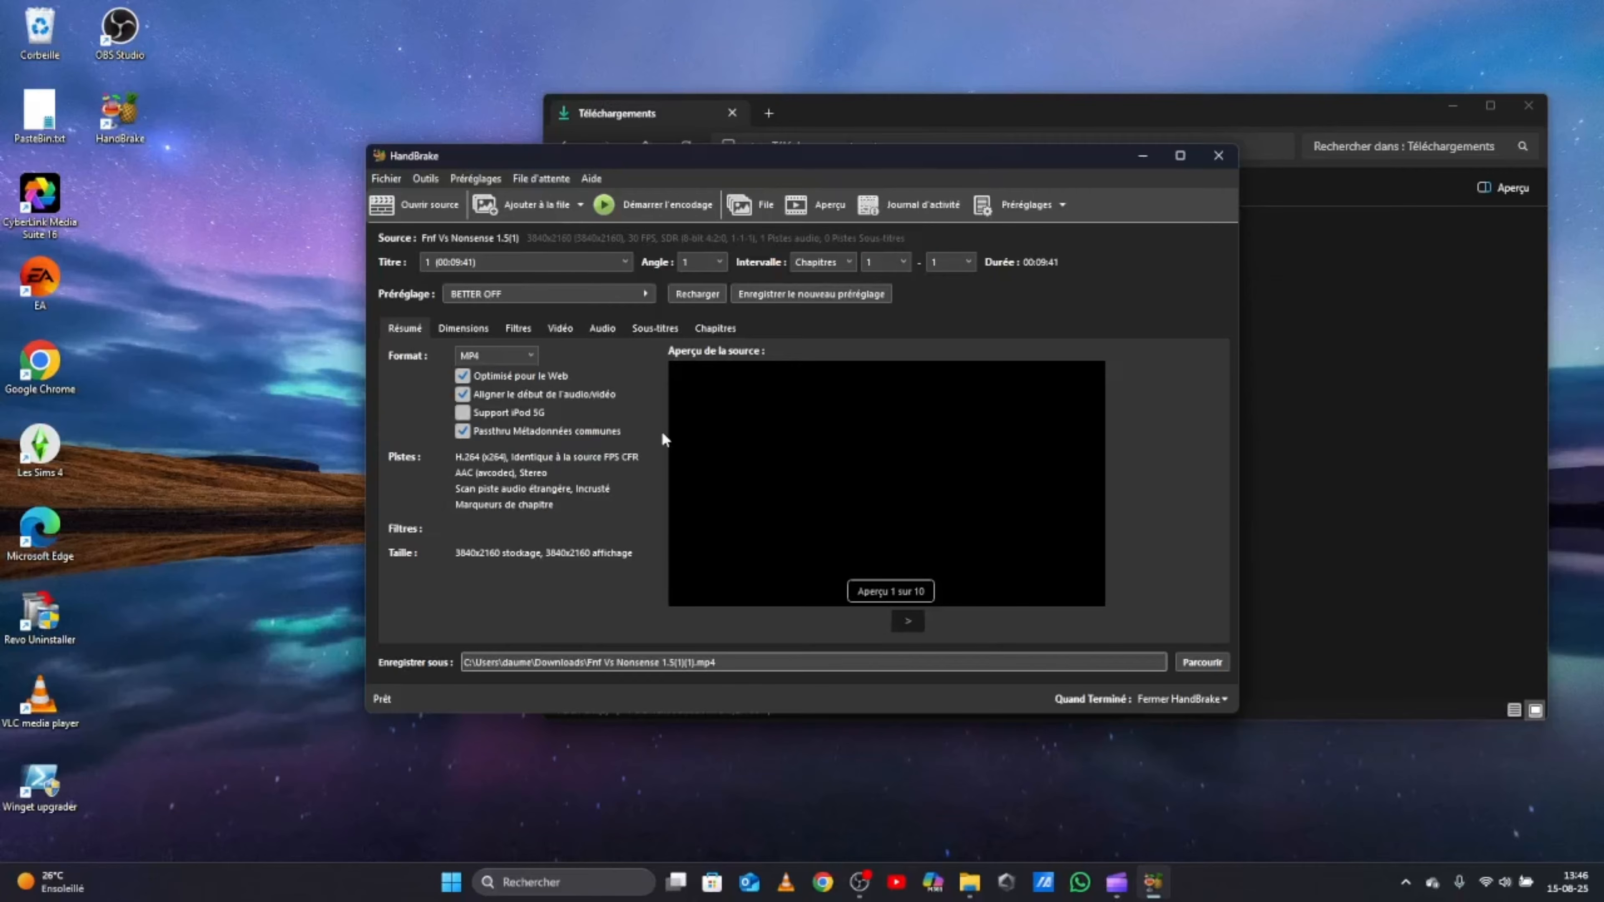
click(908, 619)
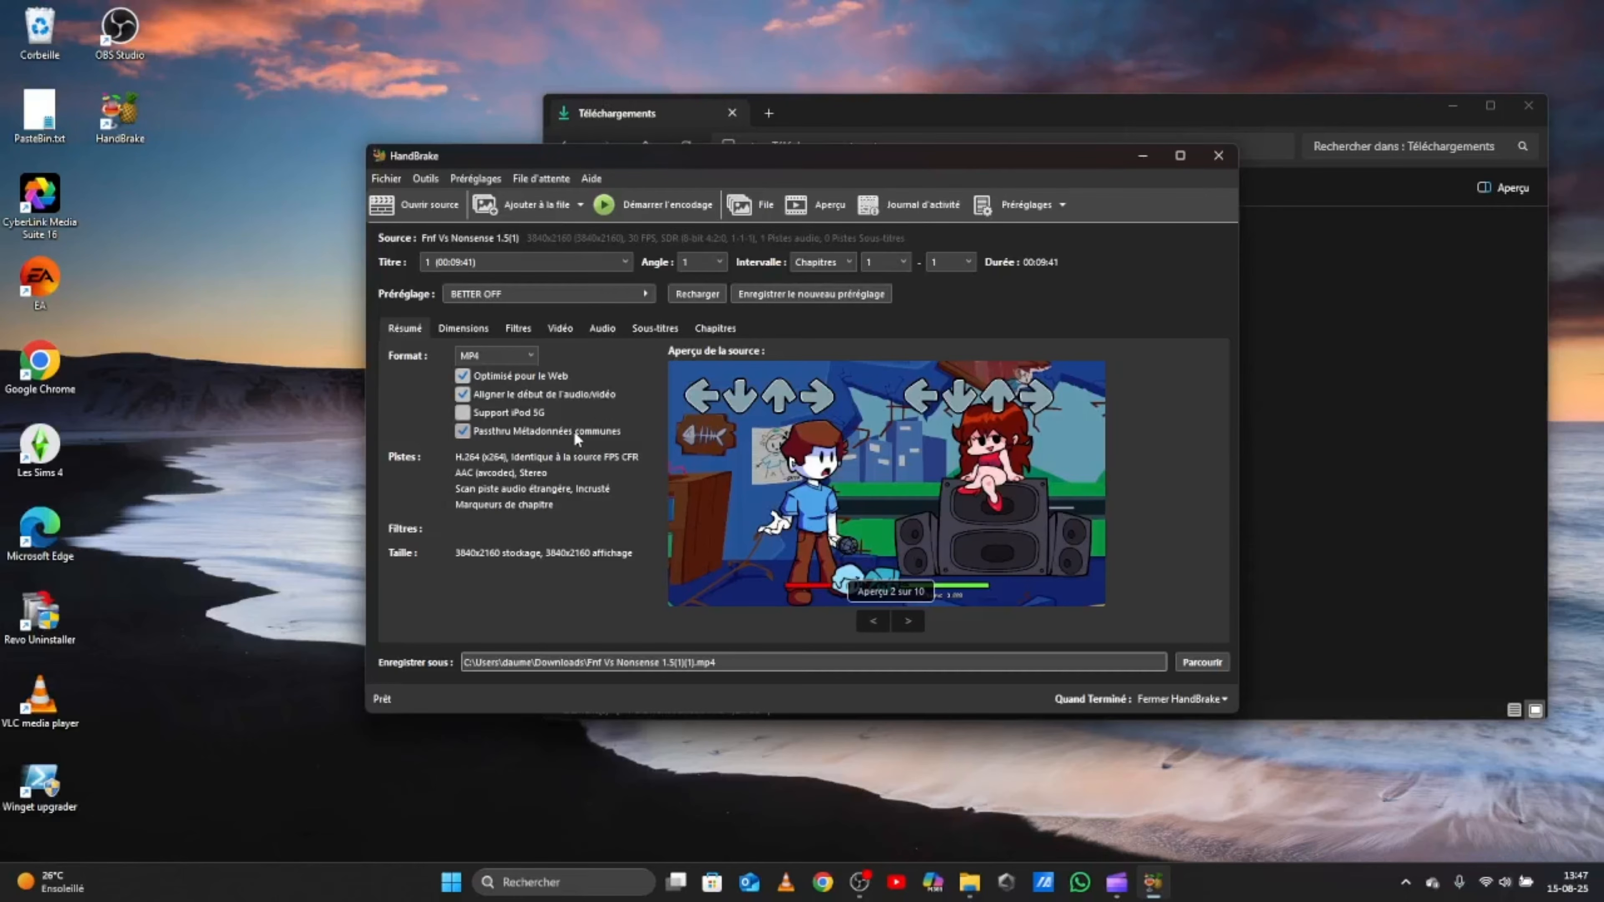
Step: Examine the dimensions, filters and video settings in turn, including the available video encoders and the advanced encoder options
click(473, 330)
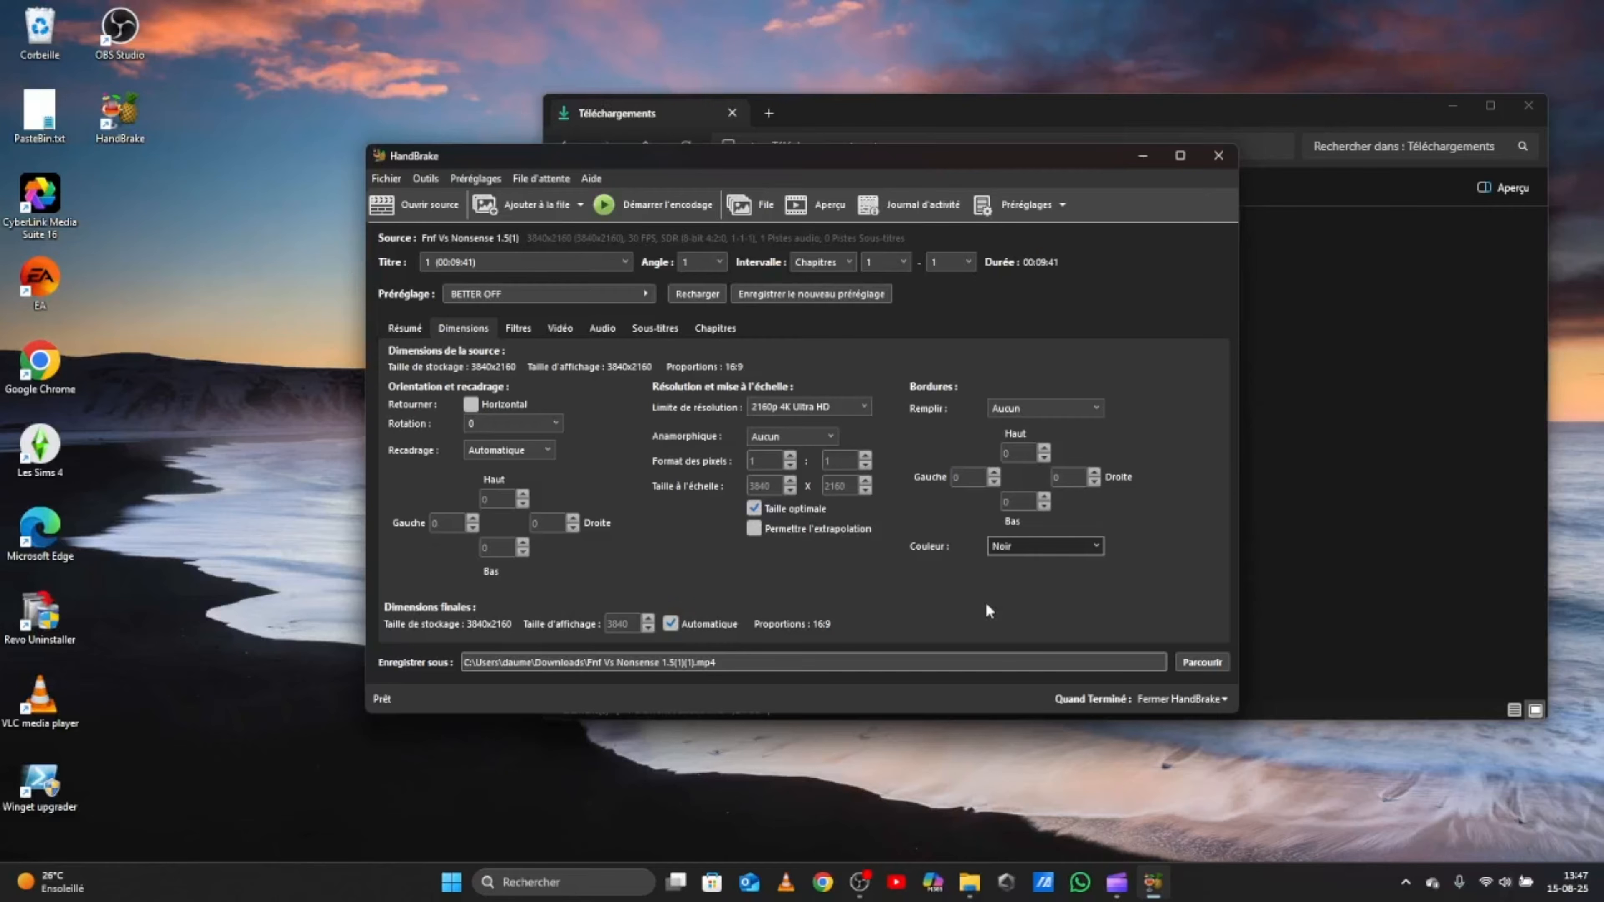
click(506, 333)
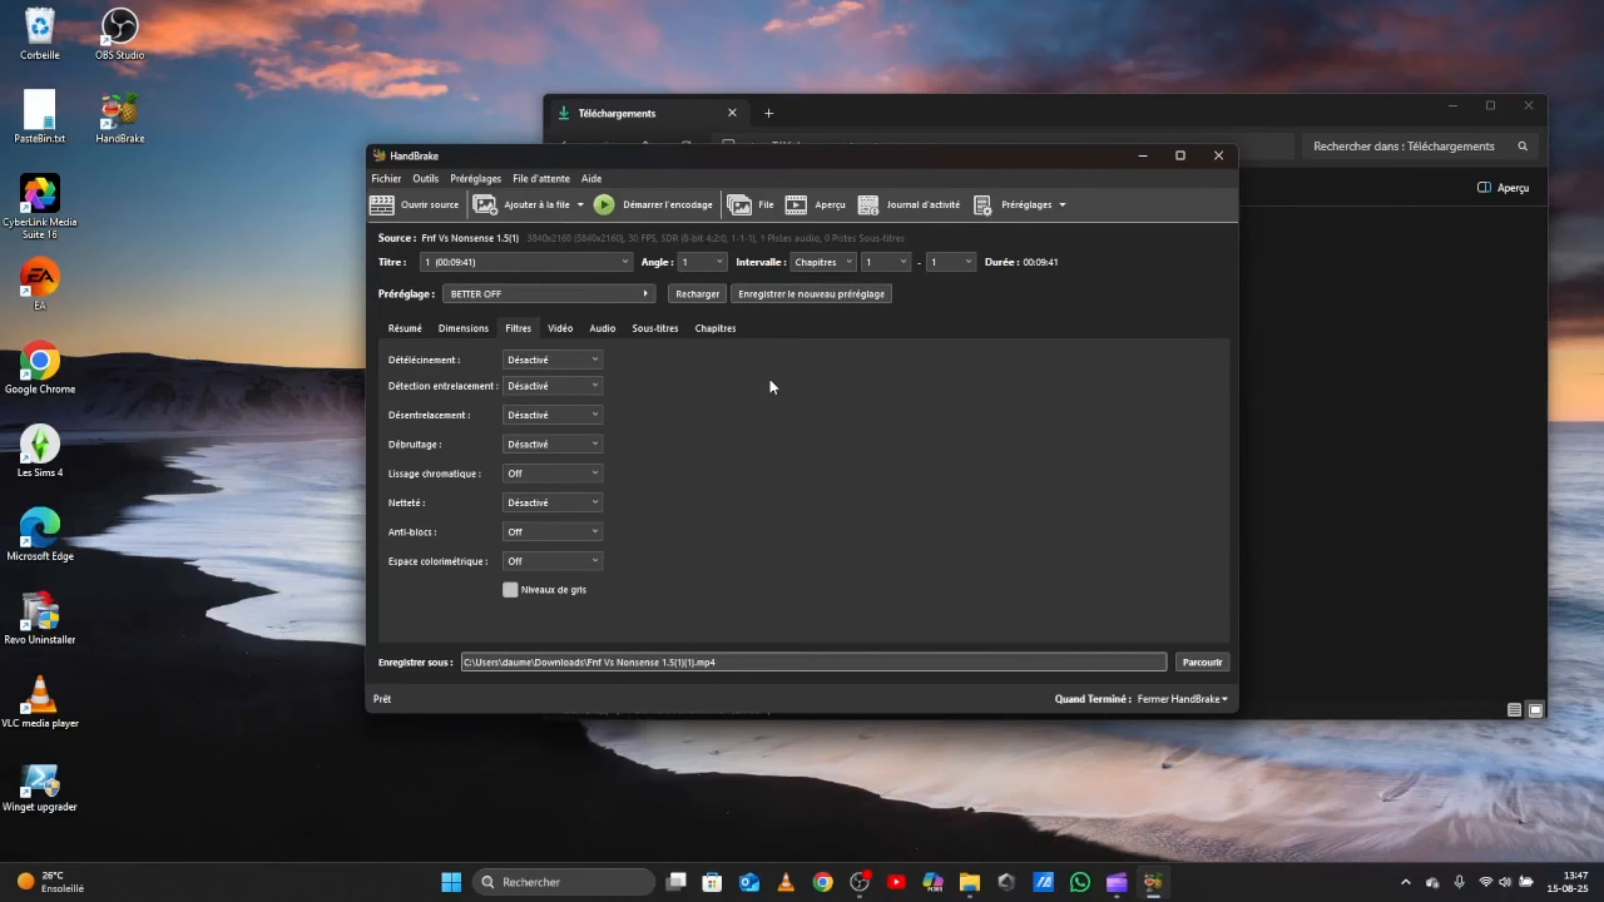
click(553, 330)
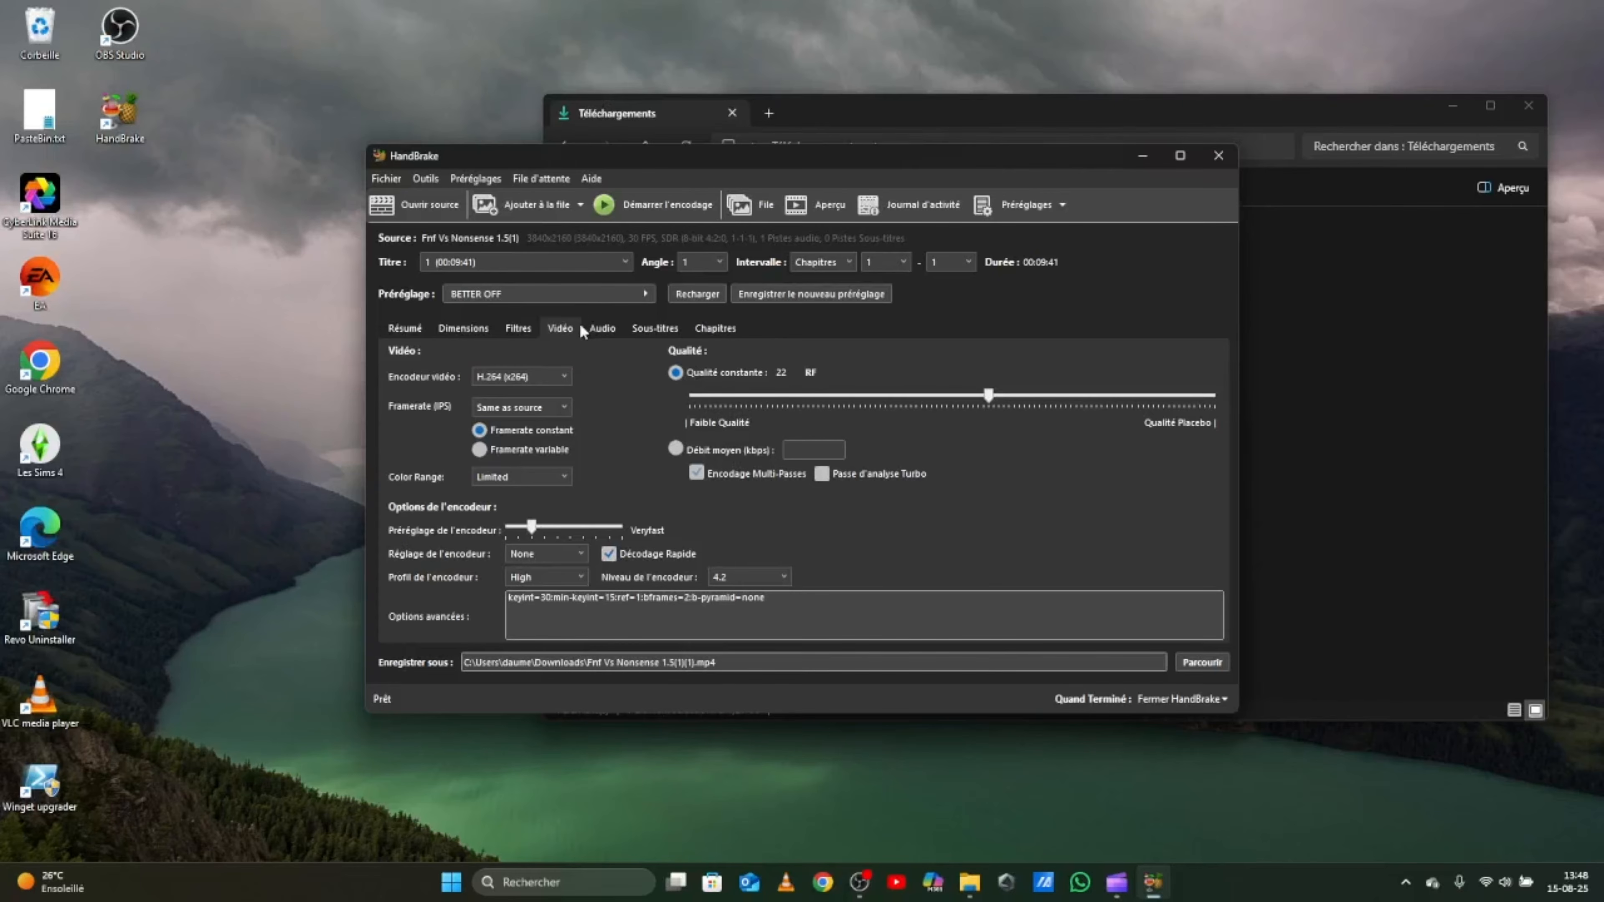
click(564, 375)
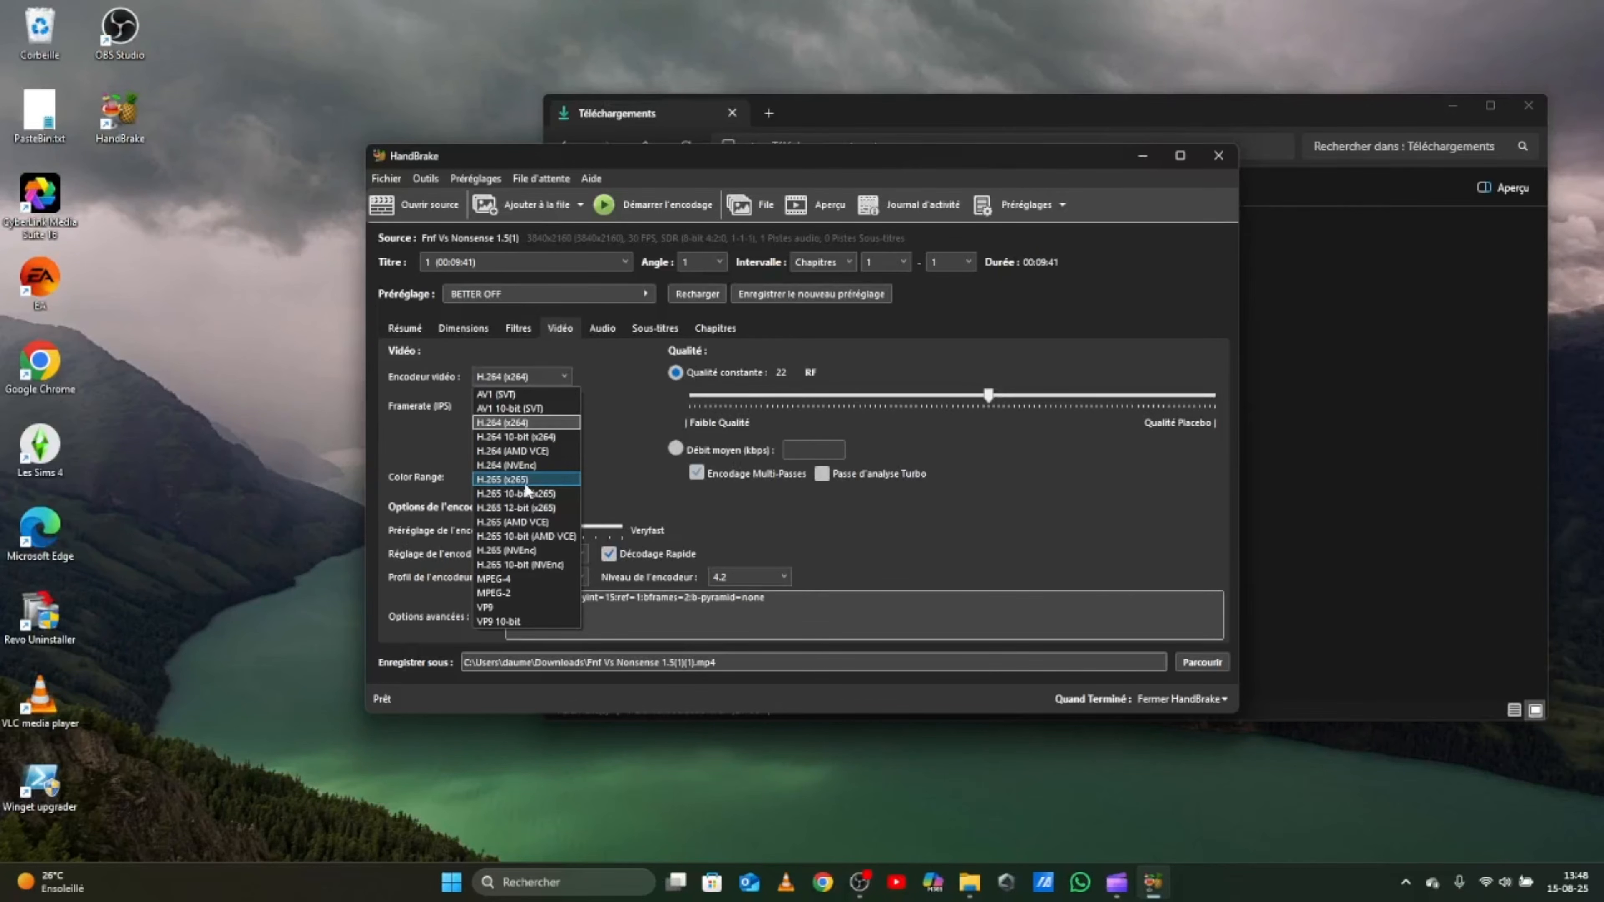
click(552, 375)
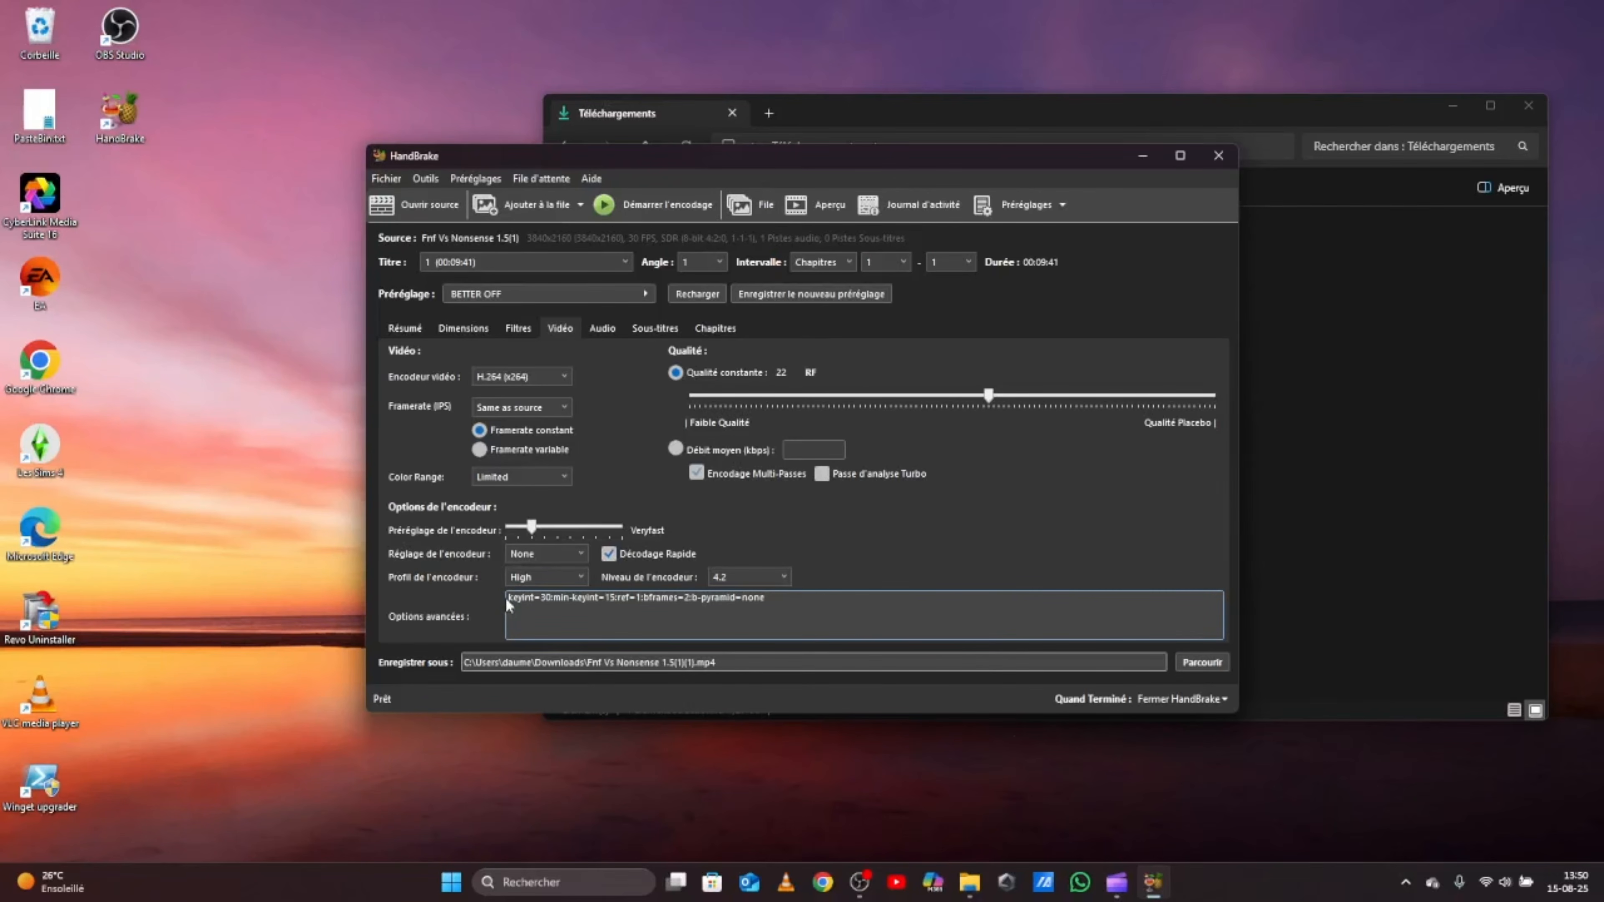
mouse_move(511, 599)
Step: Set the audio track's bitrate to 128
click(597, 329)
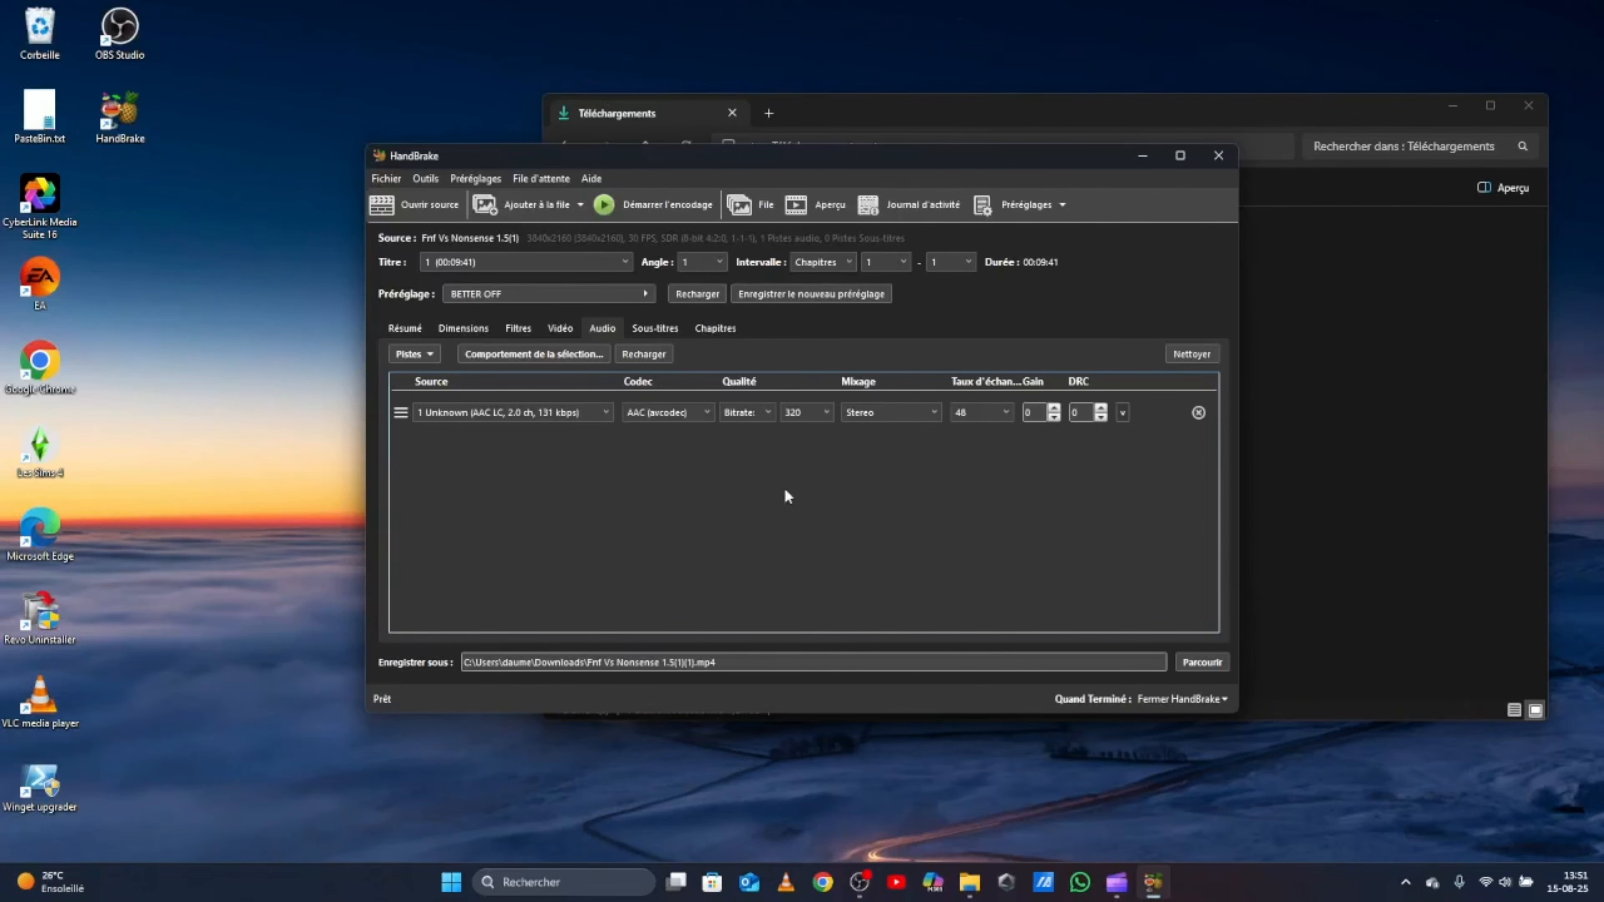
click(803, 413)
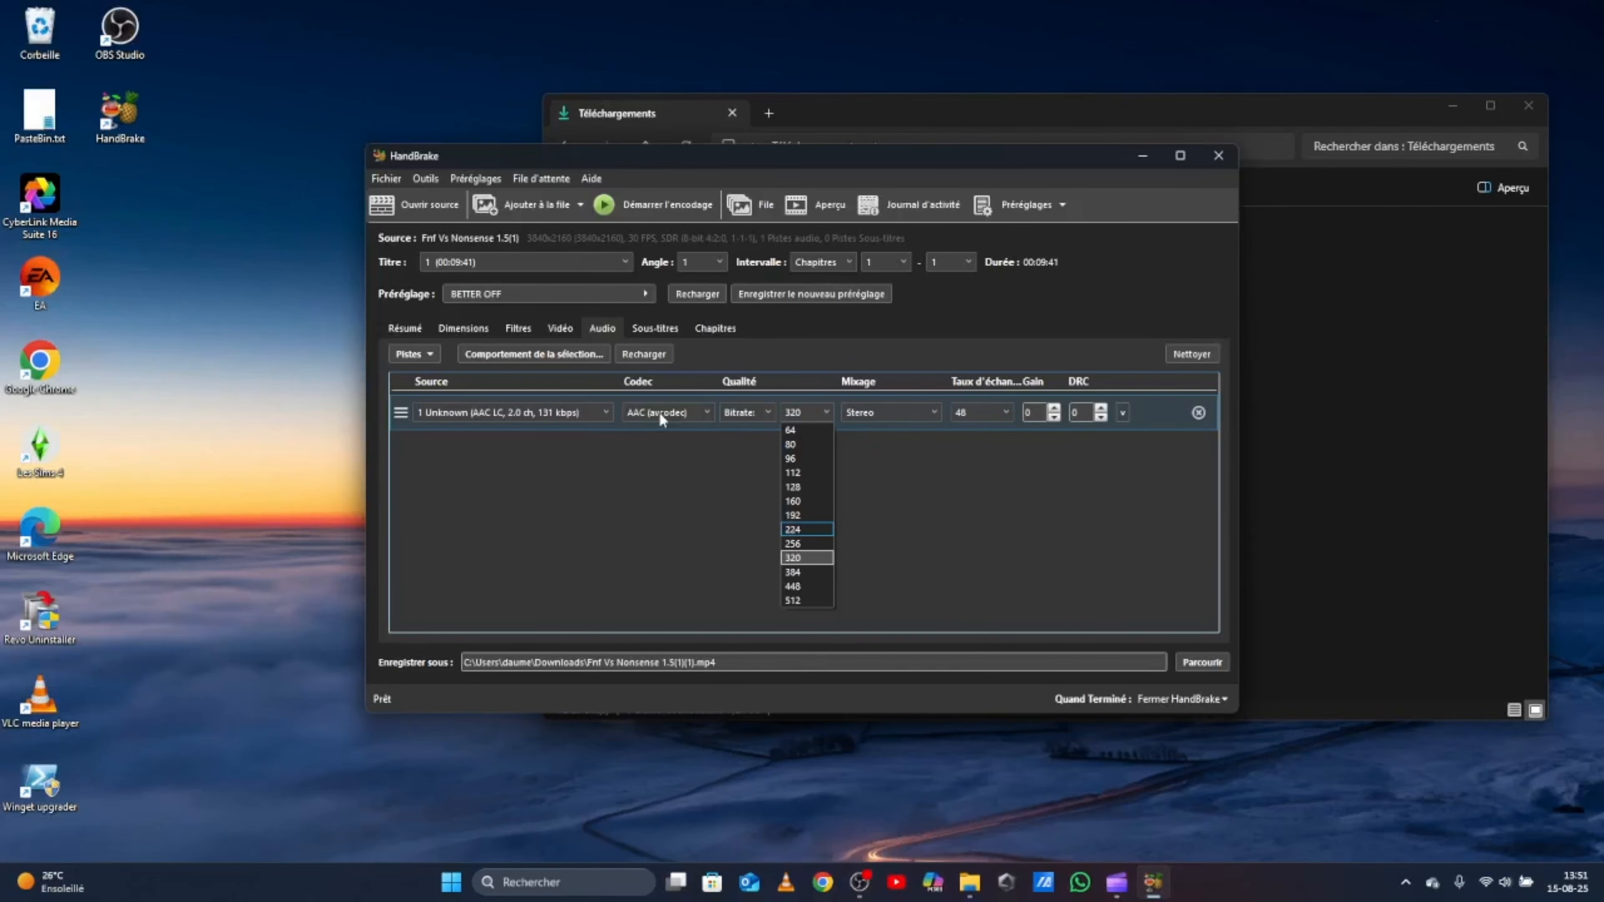
click(813, 488)
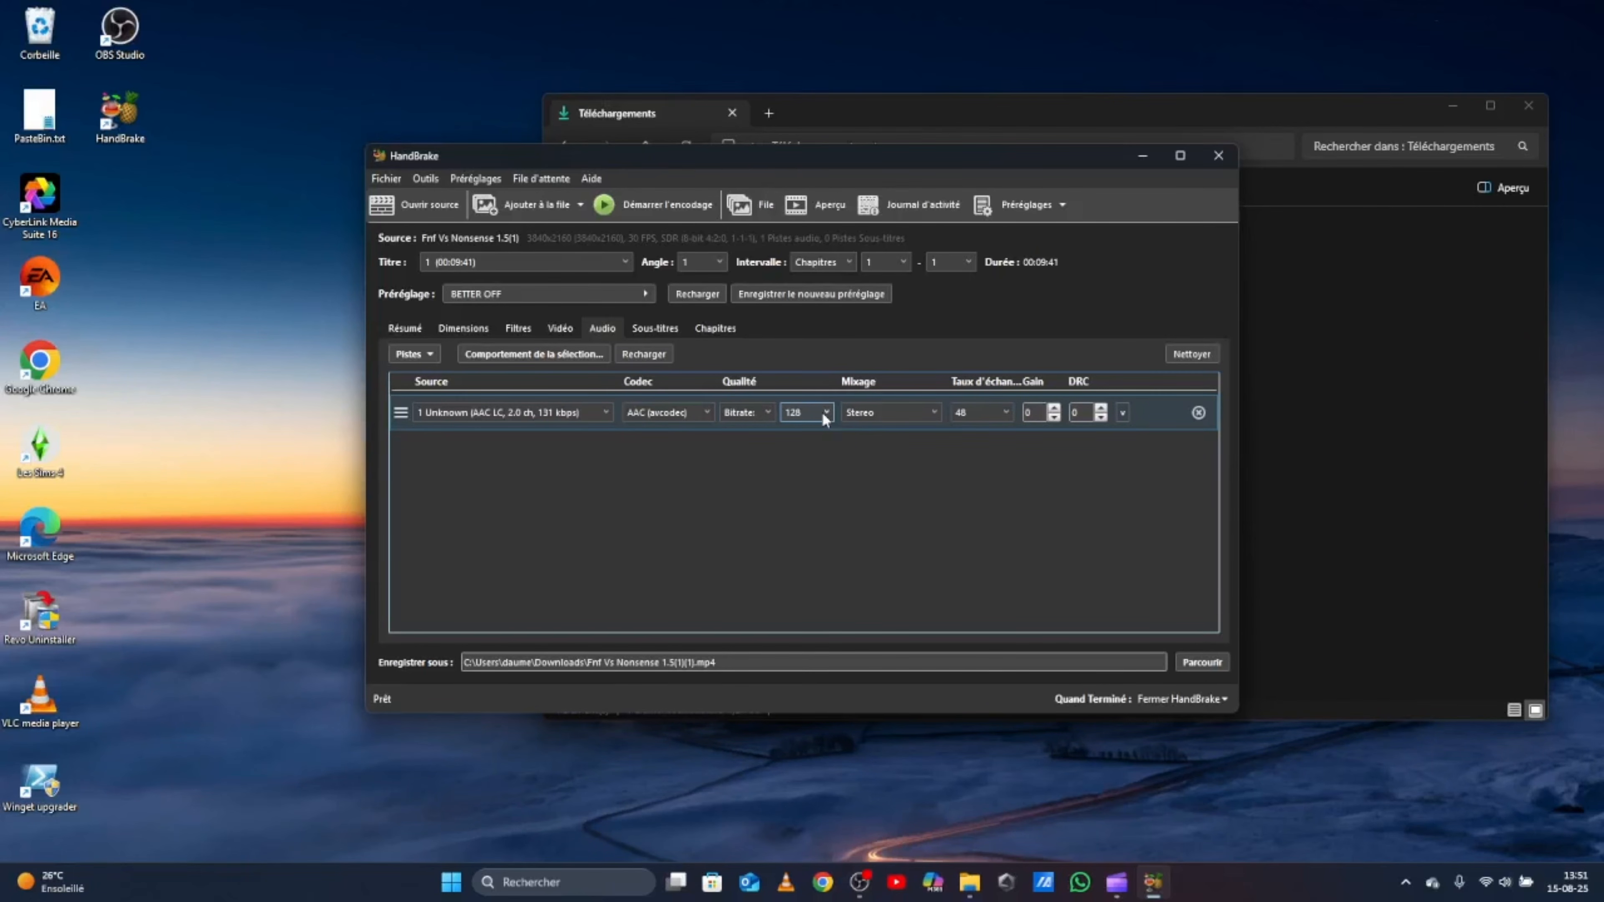
Step: Check the subtitle and chapter settings, and return to the summary
click(668, 331)
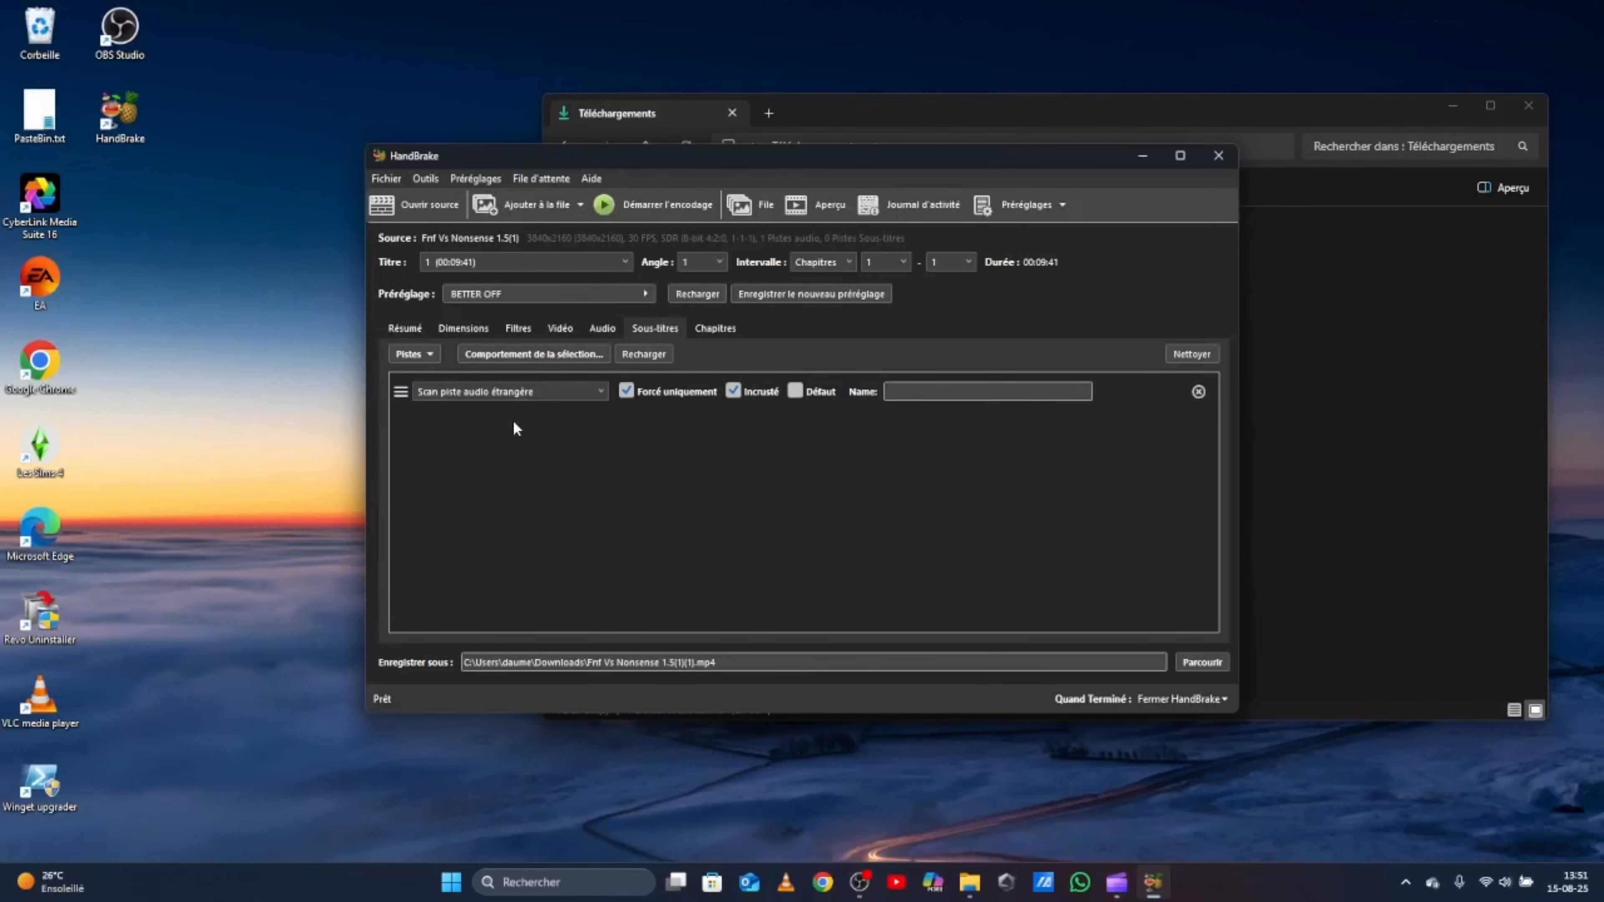
click(712, 324)
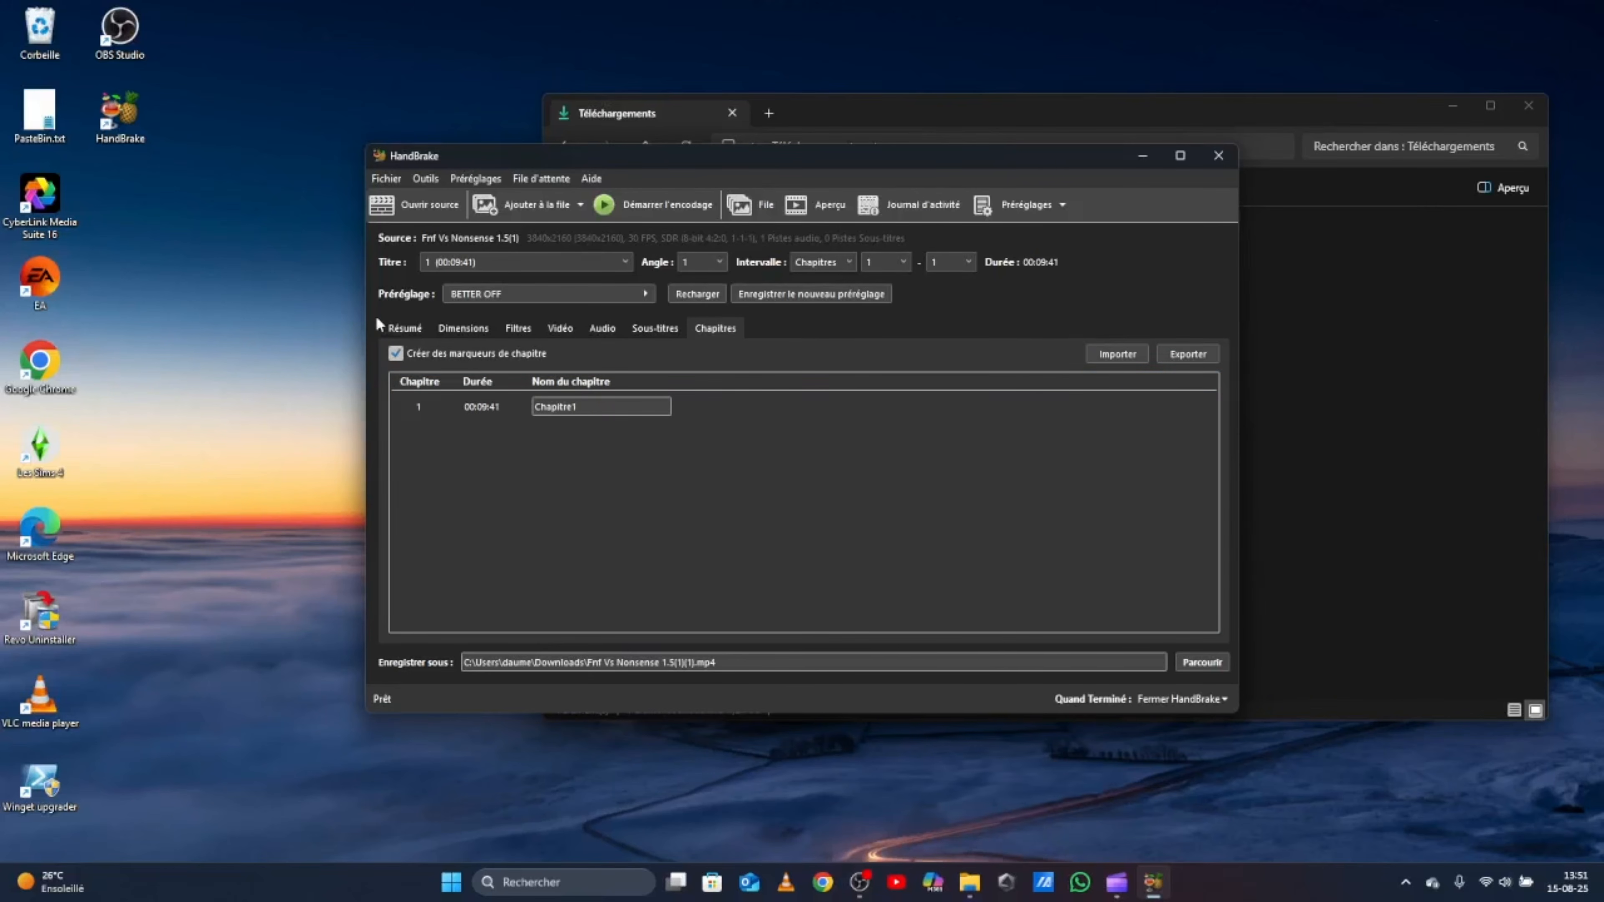
click(405, 327)
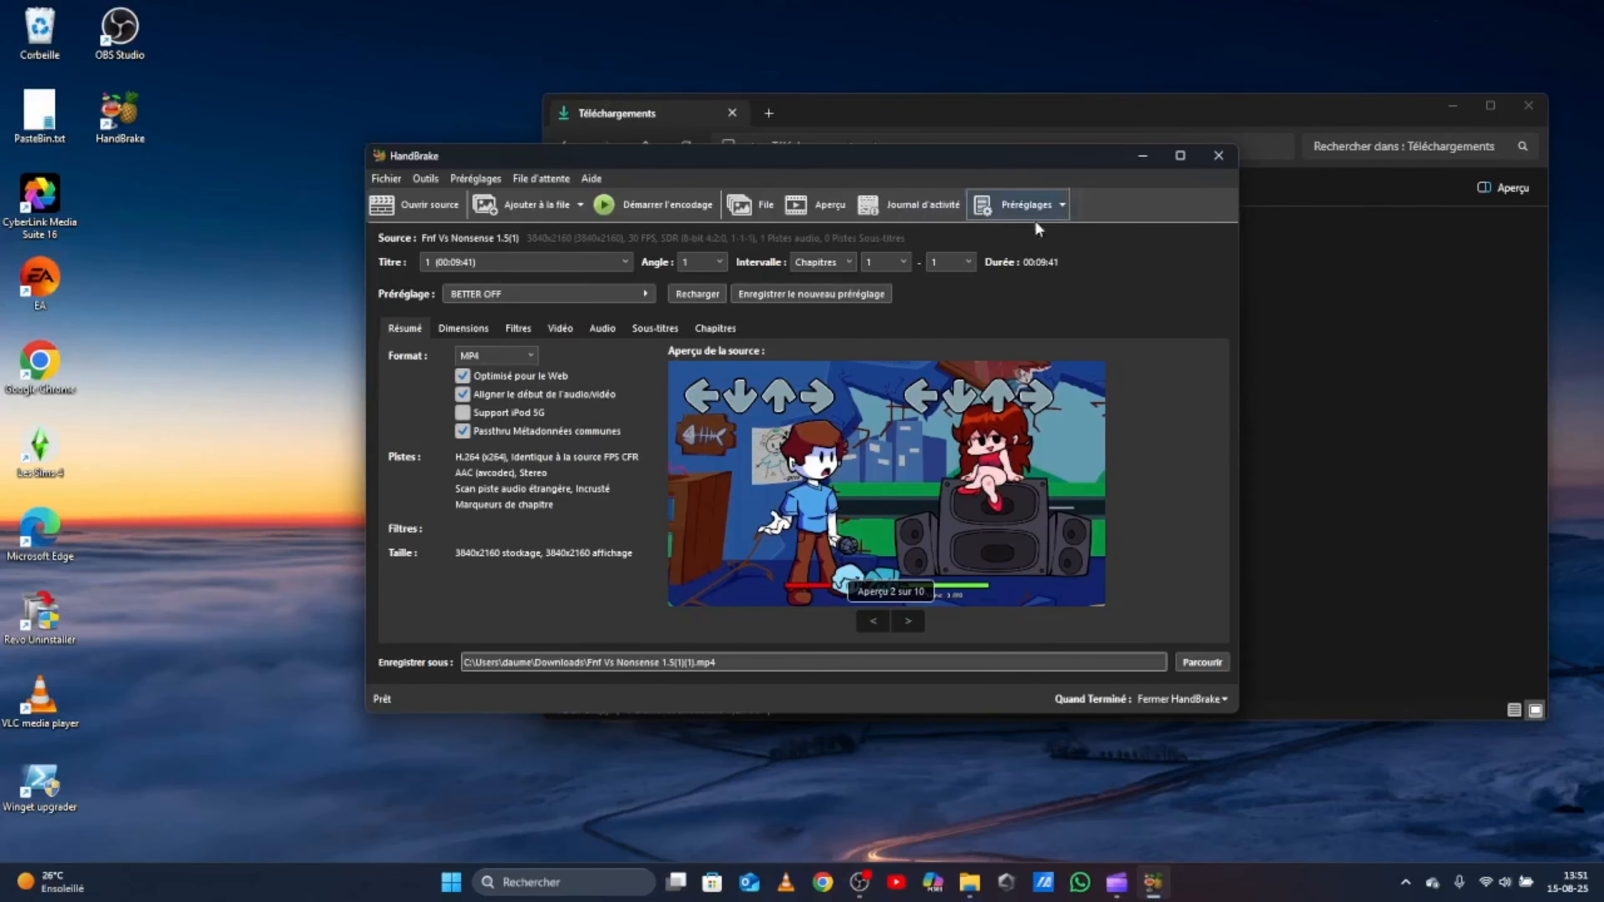
Step: Start encoding the video and view the available actions for when the encode finishes, keeping Fermer HandBrake
click(651, 208)
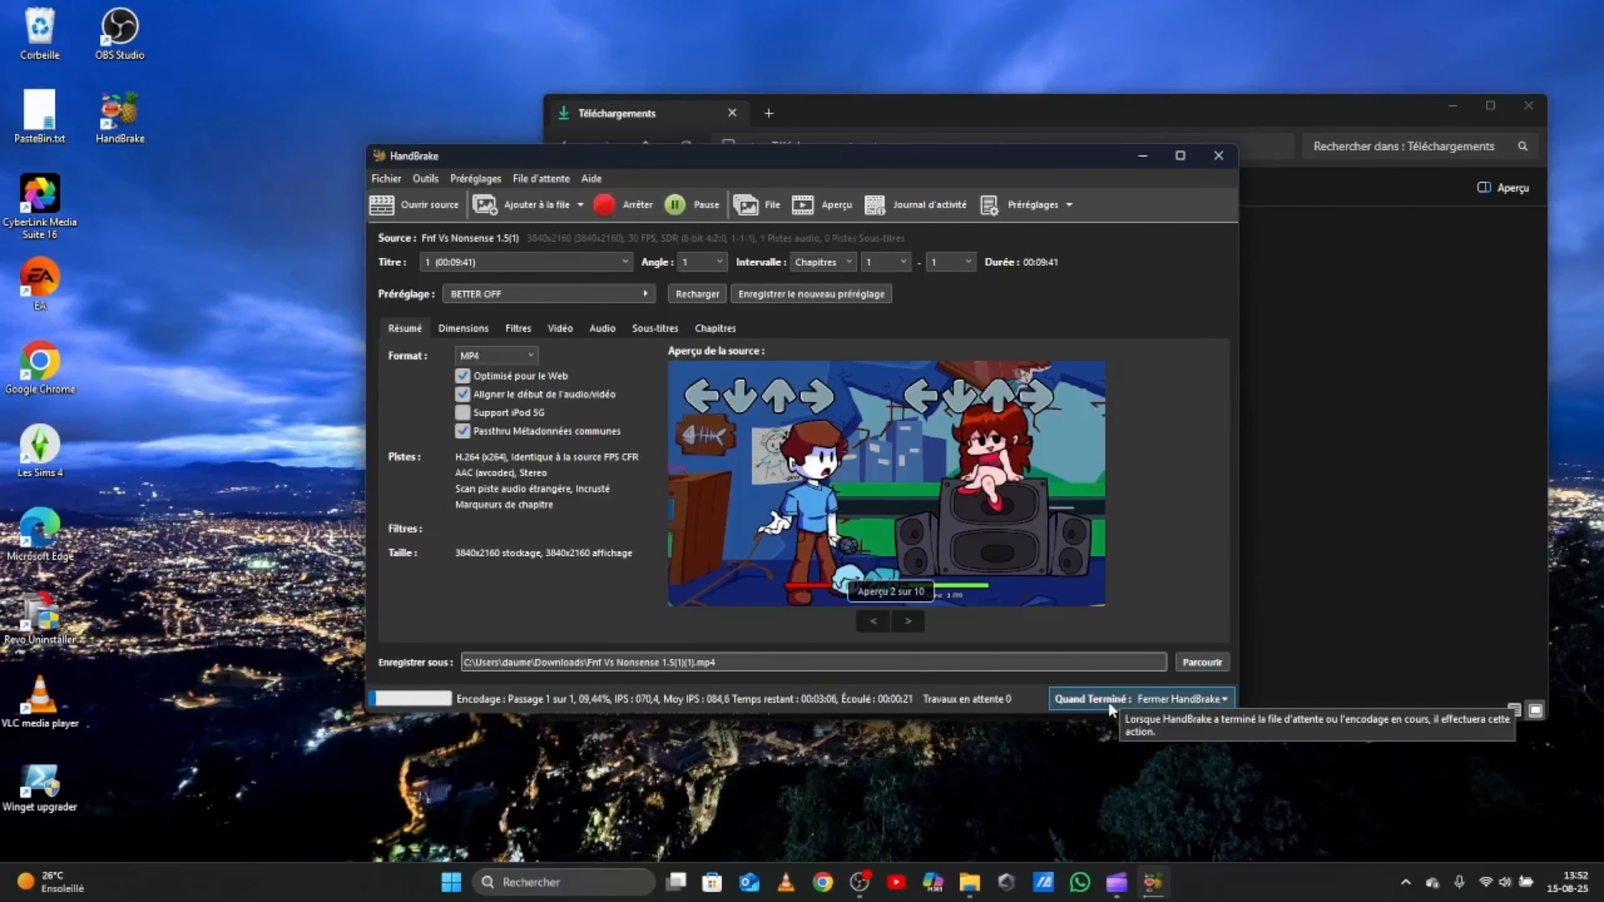
click(1108, 702)
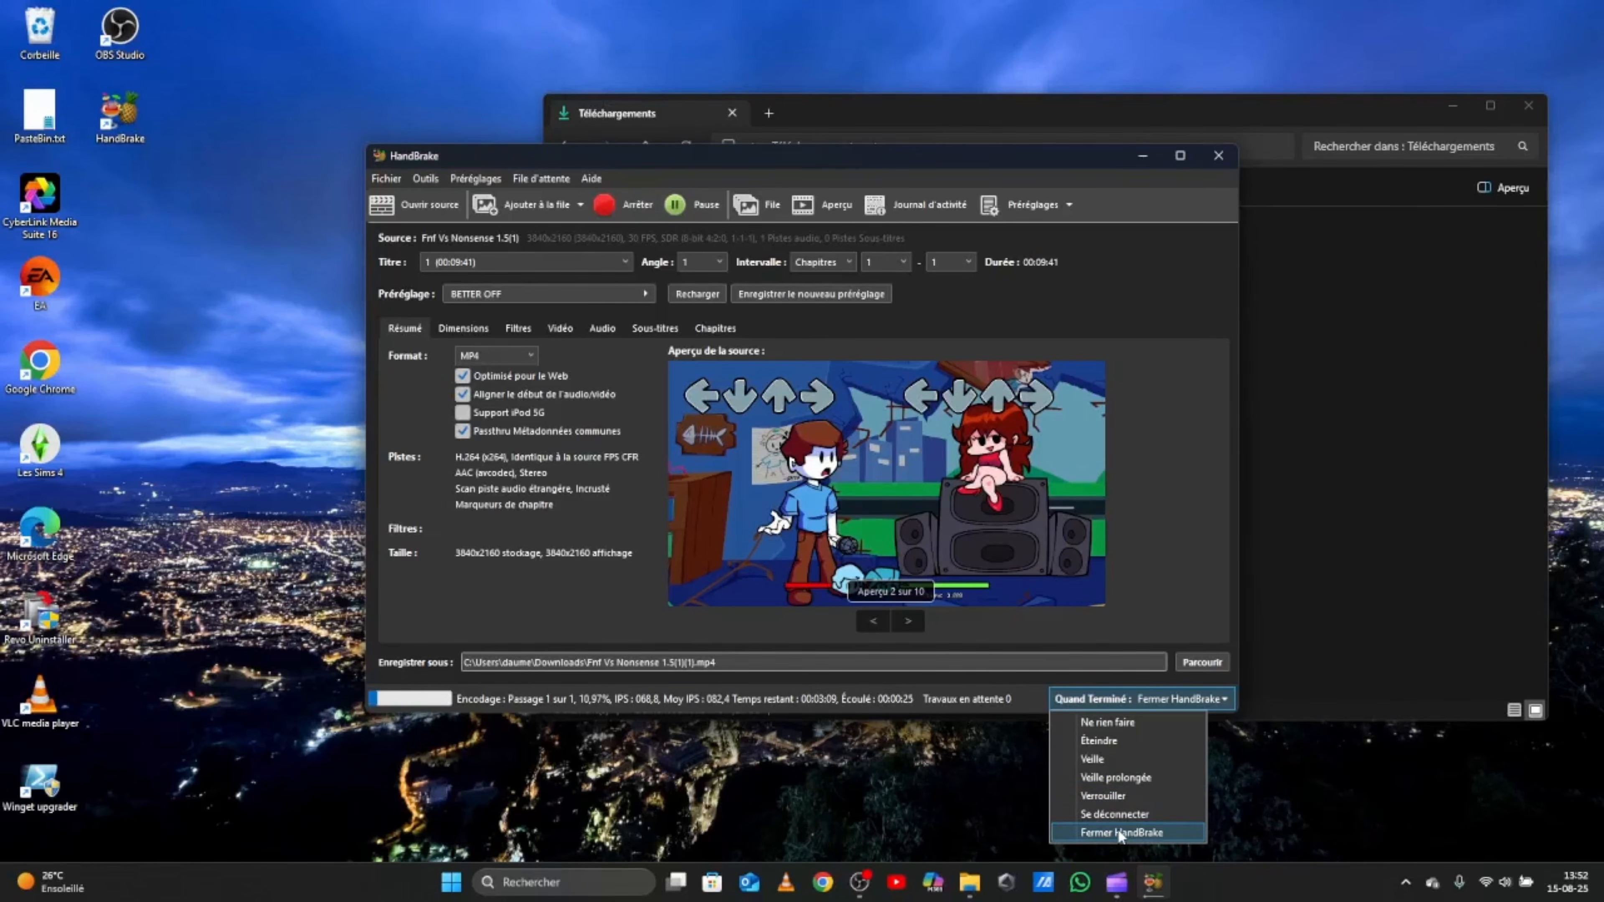
click(1140, 703)
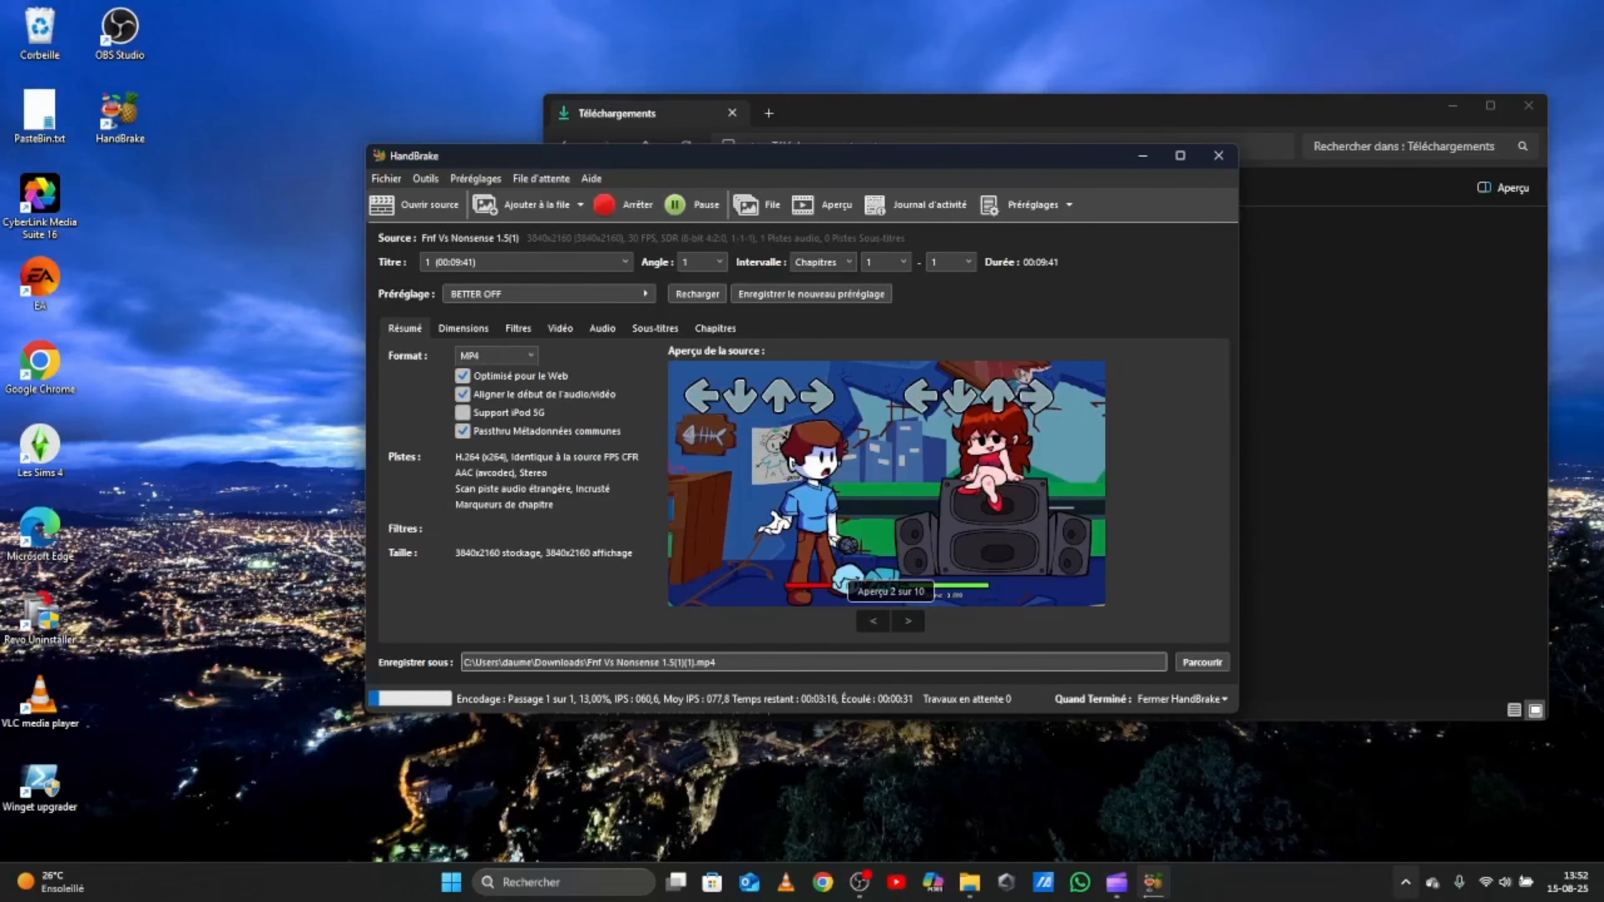
click(1406, 883)
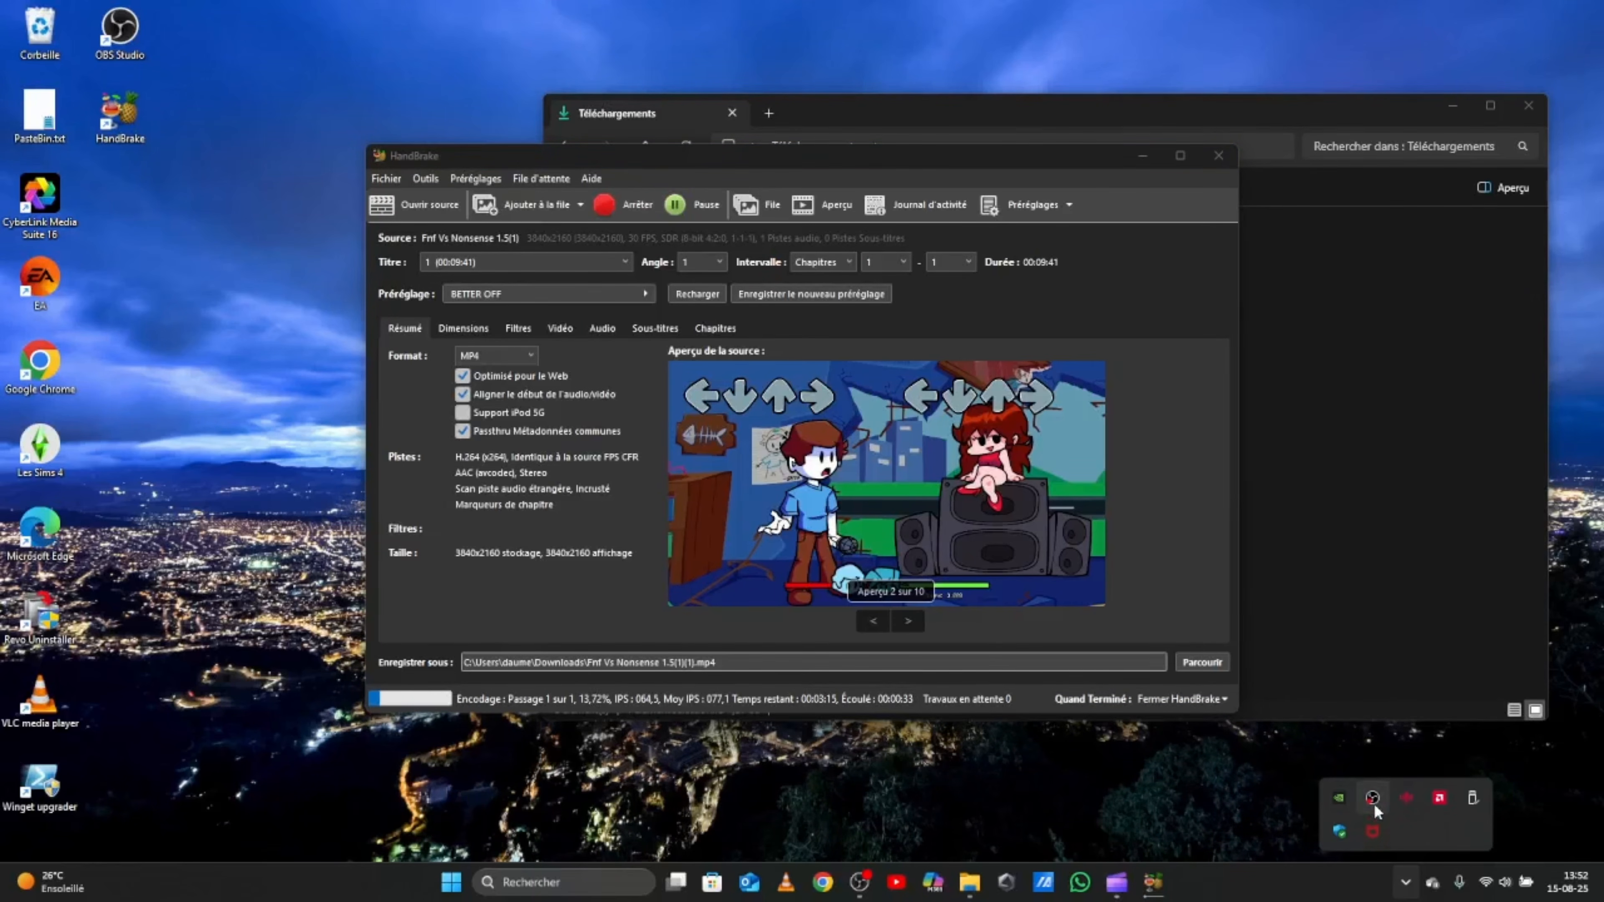
right_click(1372, 801)
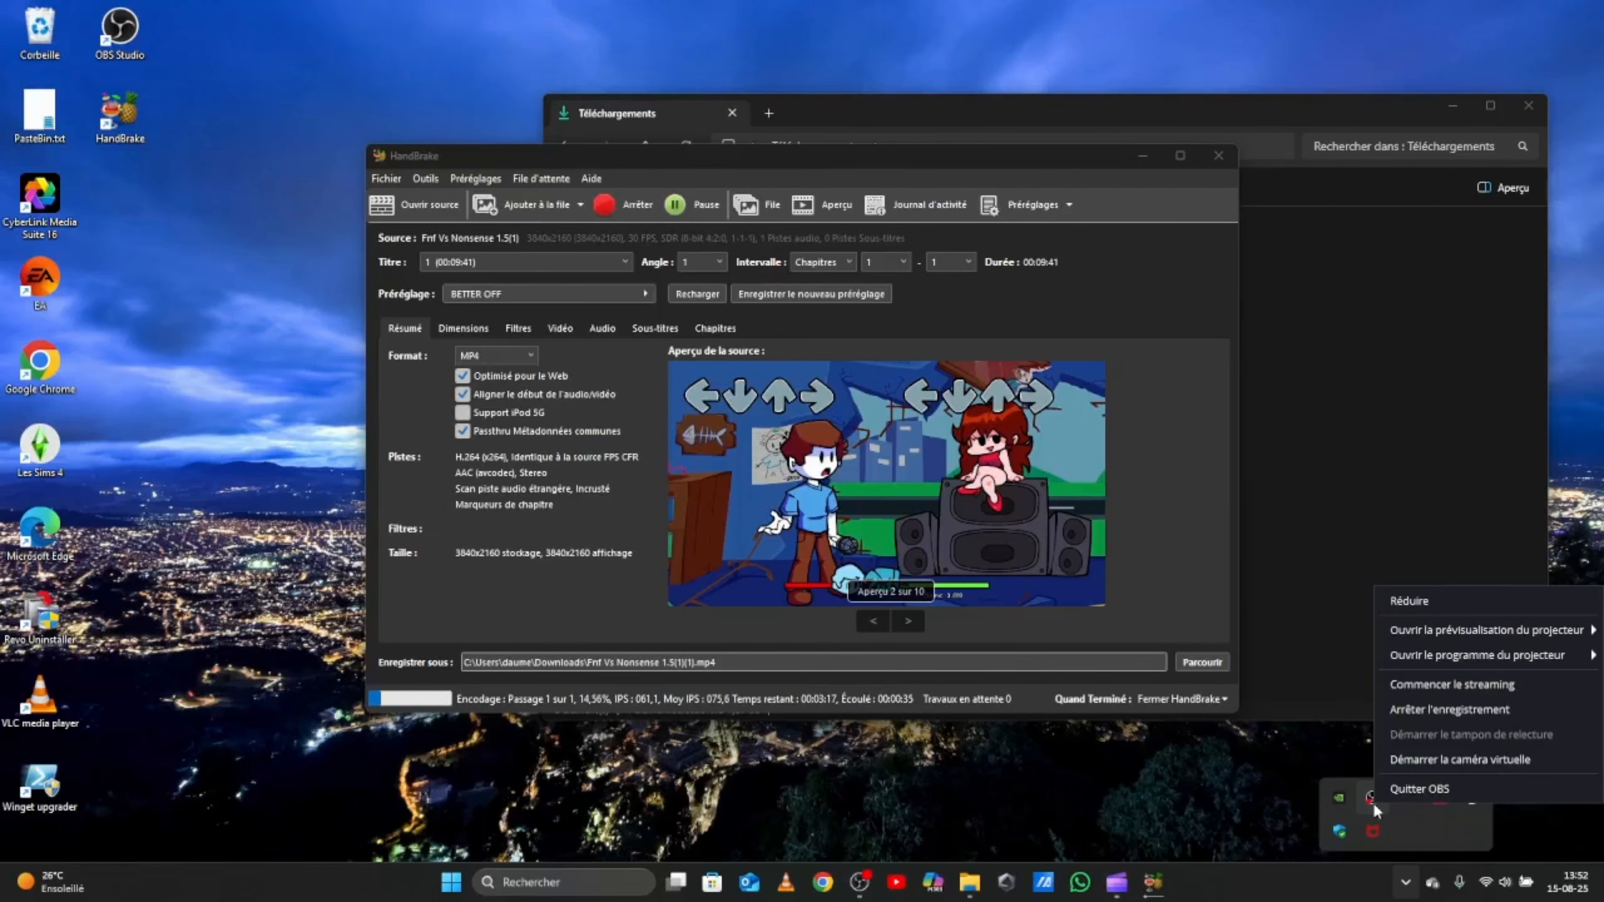